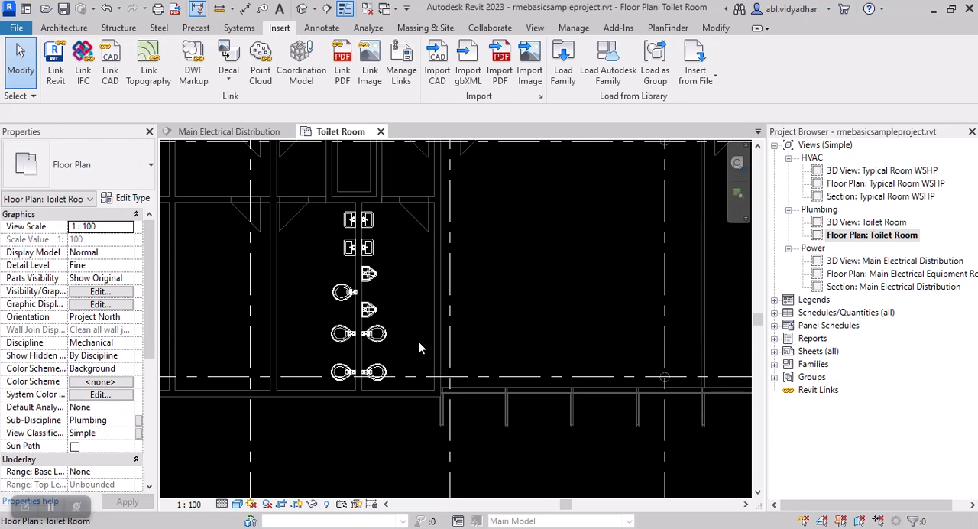
scroll(348, 217, "up", 1)
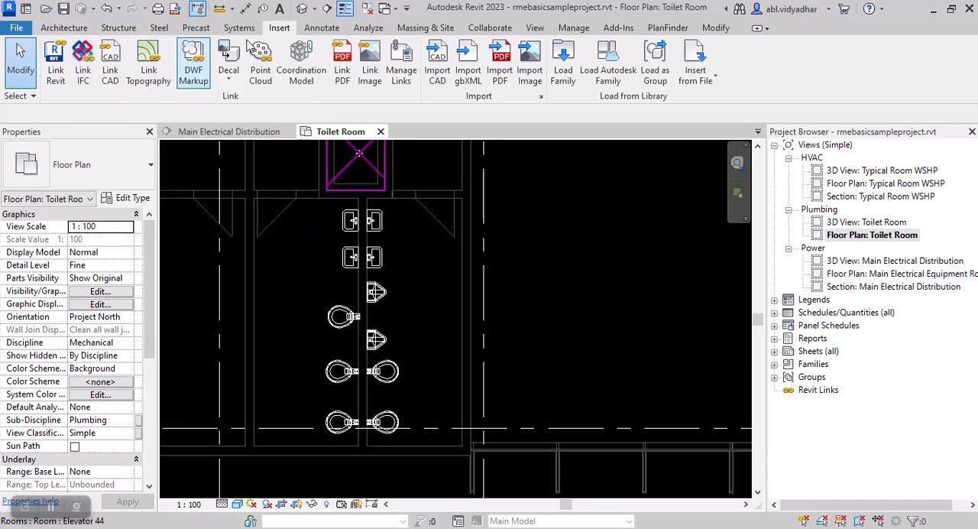
left_click(239, 28)
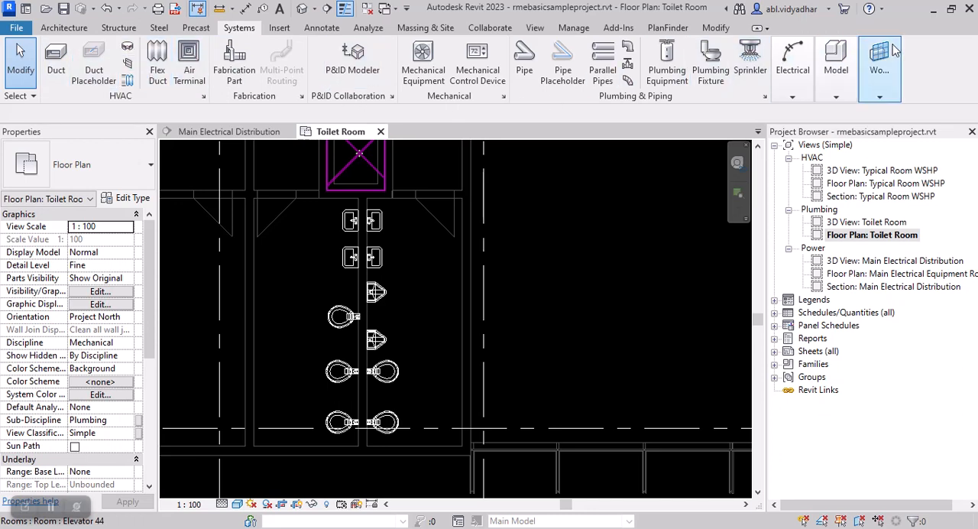
left_click(880, 97)
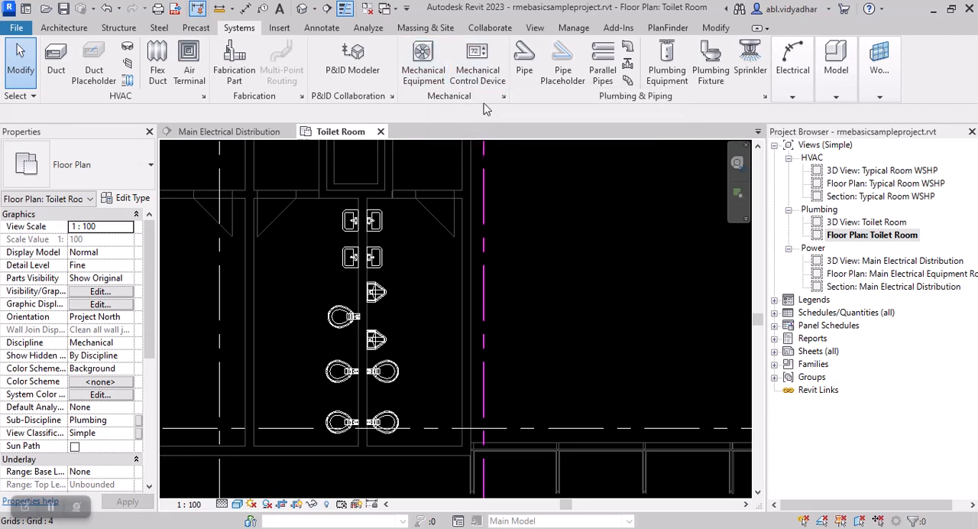
left_click(800, 90)
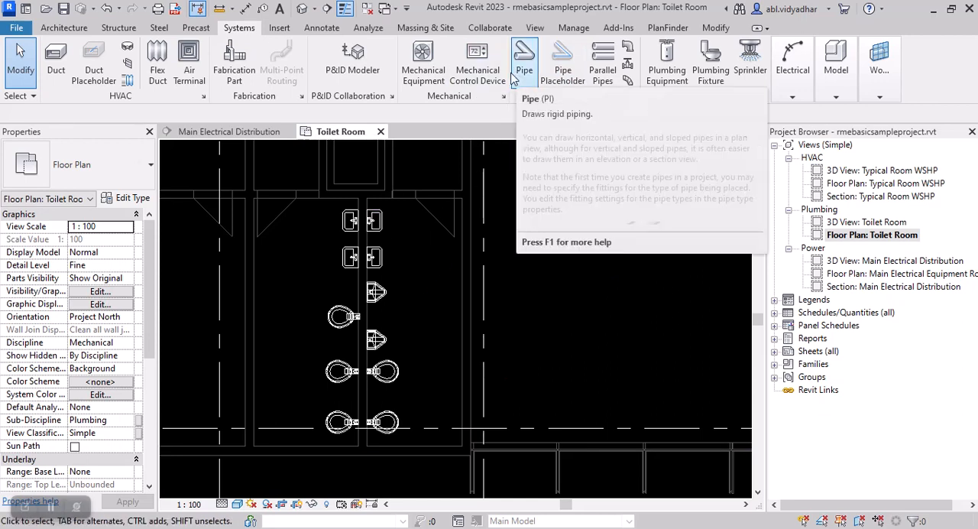
scroll(376, 217, "down", 2)
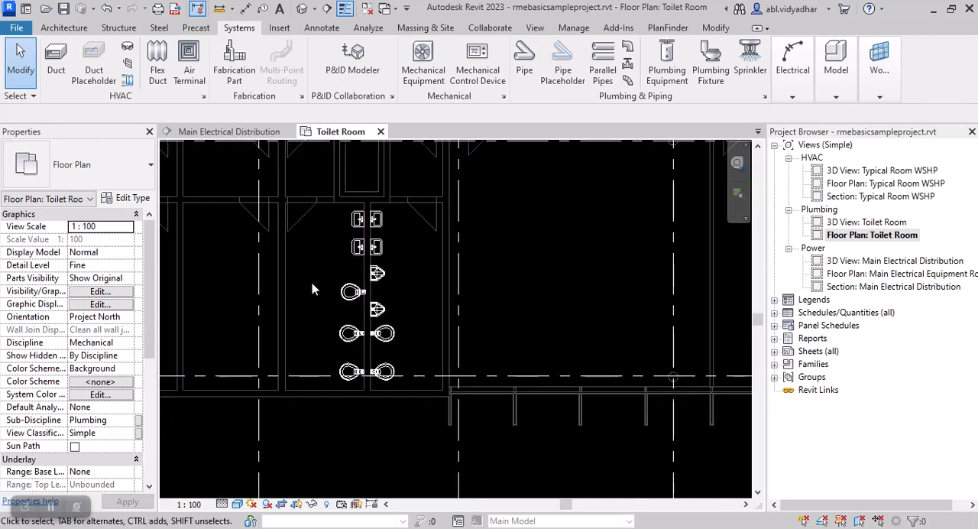
scroll(306, 275, "down", 3)
scroll(341, 258, "up", 3)
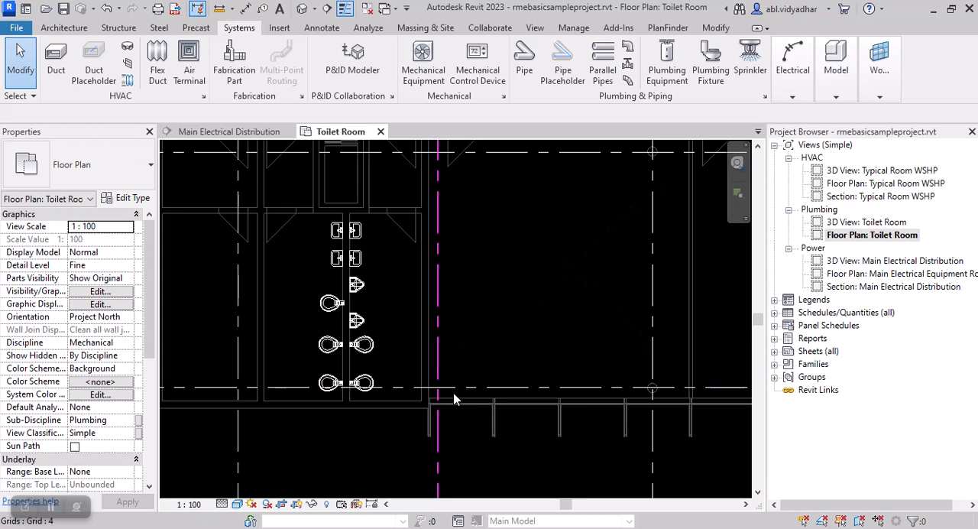
Step: Start the Pipe tool and set the new pipe's system type to Hydronic Supply
left_click(524, 74)
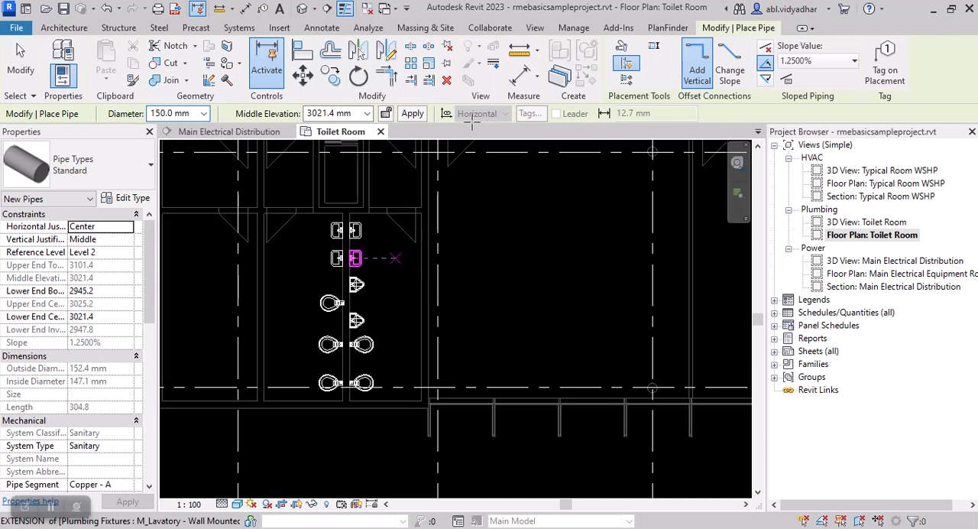
left_click(239, 28)
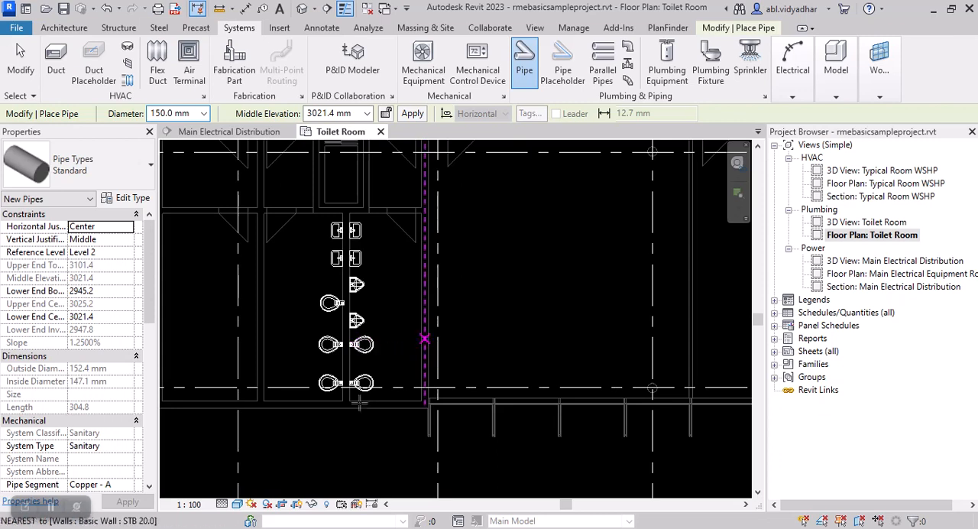
left_click(130, 449)
left_click(126, 446)
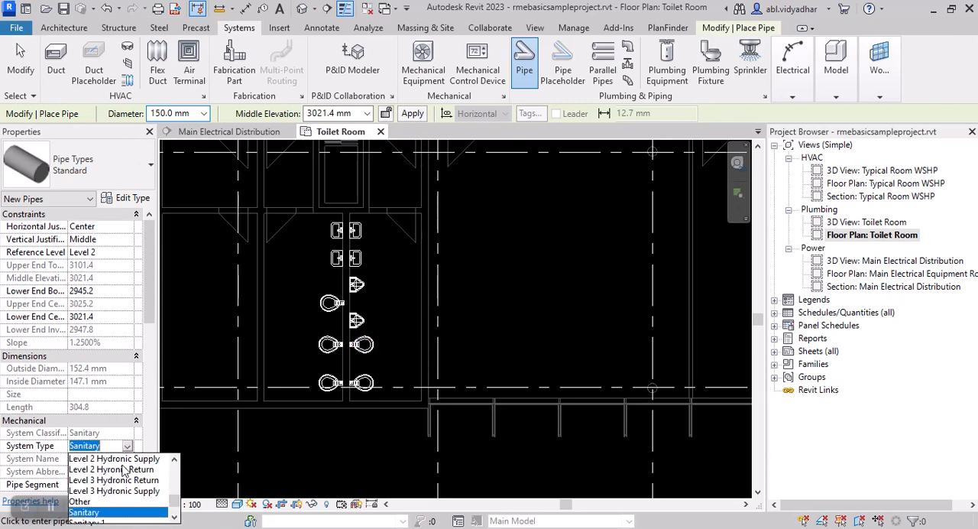
scroll(114, 492, "up", 1)
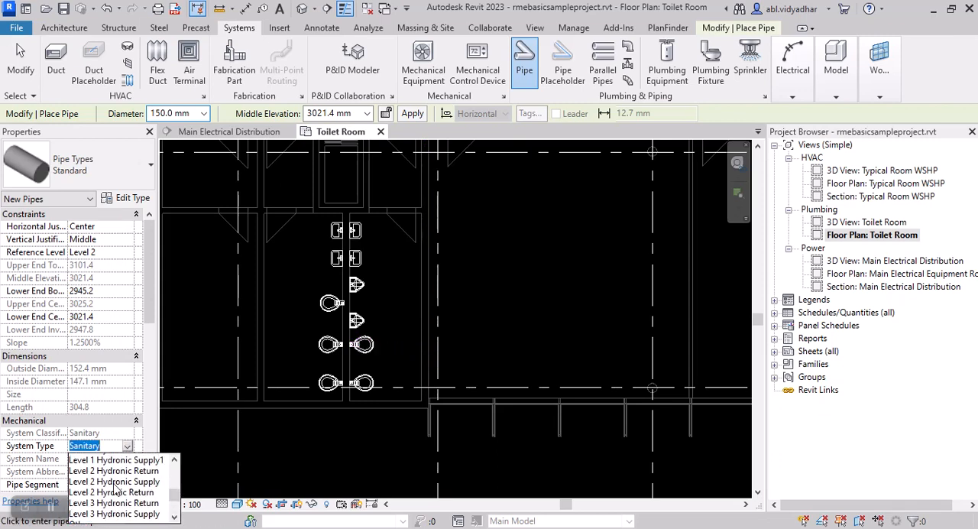
scroll(120, 490, "up", 1)
scroll(120, 489, "up", 2)
scroll(123, 489, "down", 1)
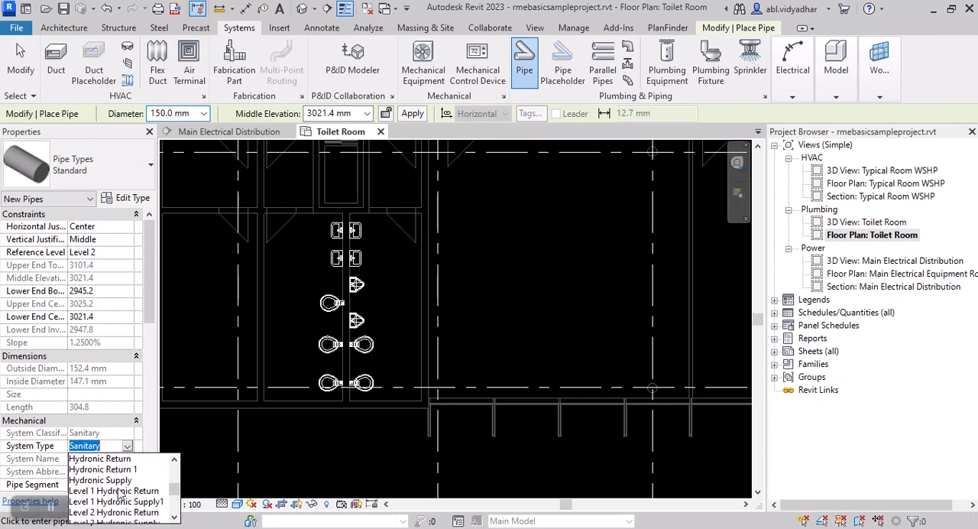
left_click(126, 480)
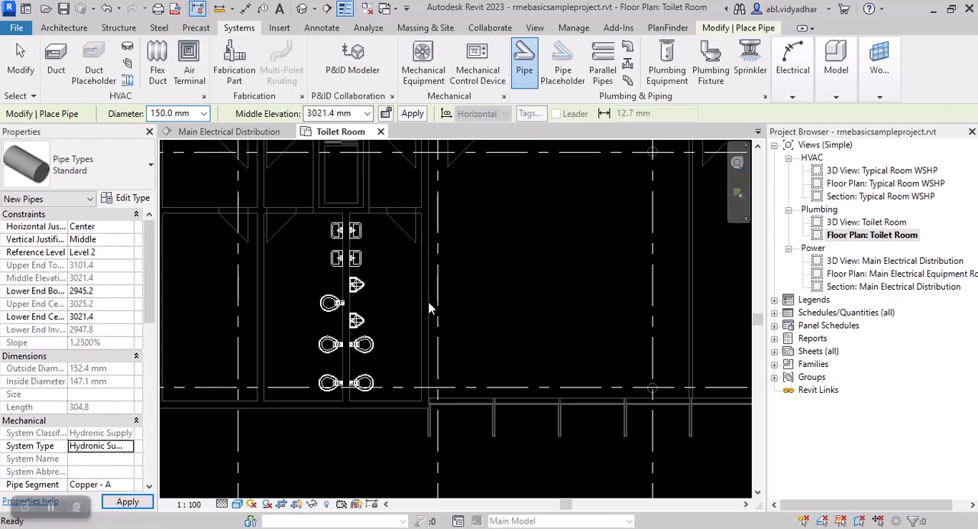
left_click(394, 284)
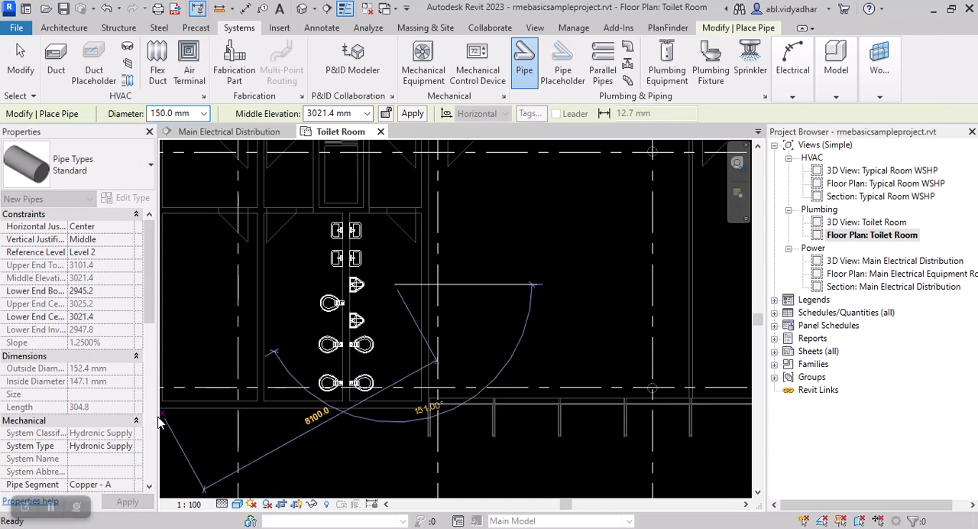
key("Escape")
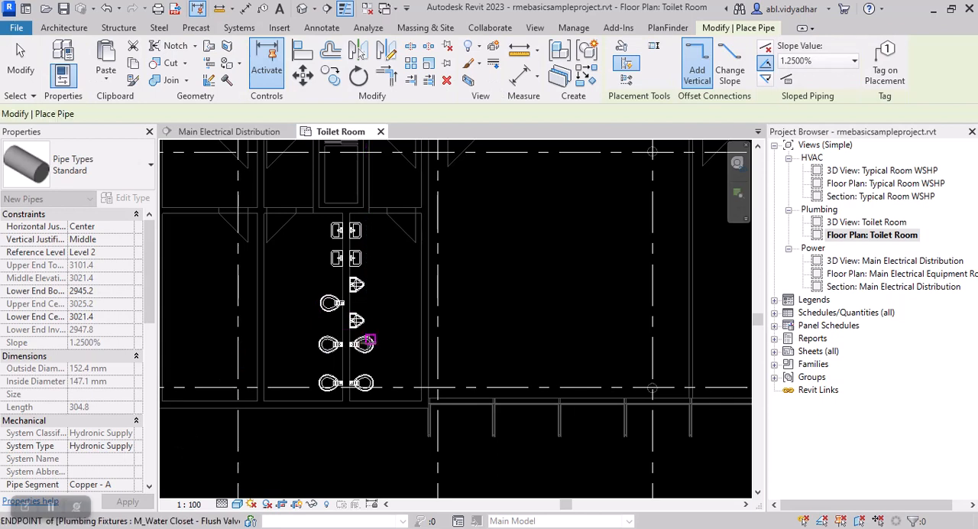
key("Escape")
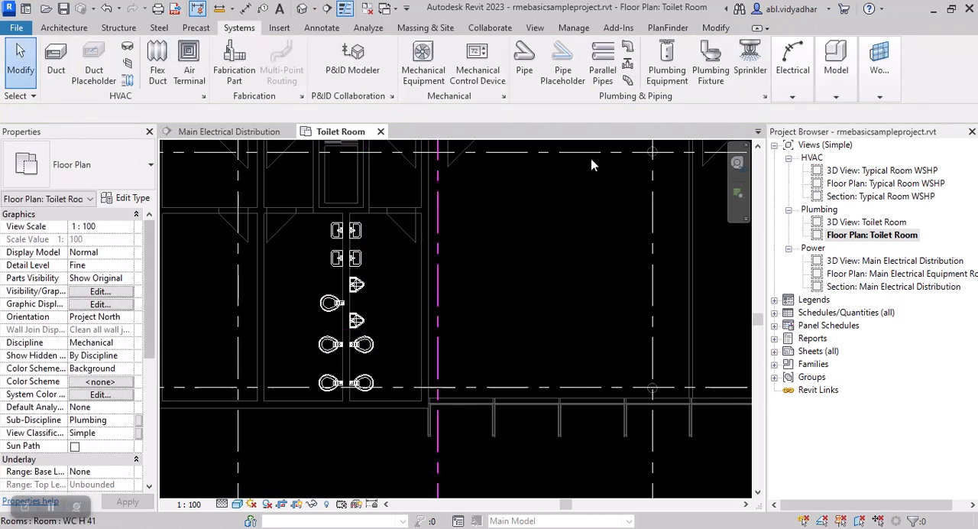
Step: Start a new pipe and set its system type to Sanitary
left_click(524, 64)
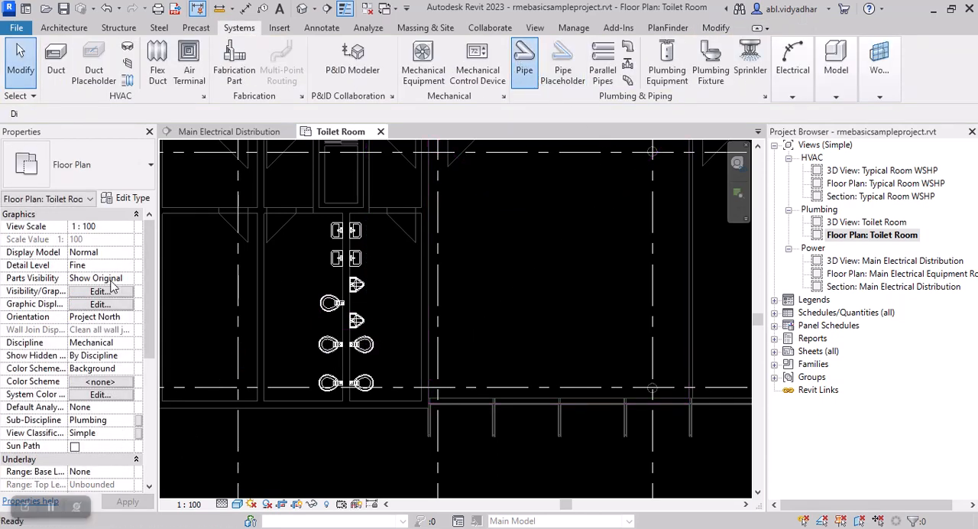
left_click(130, 446)
left_click(129, 446)
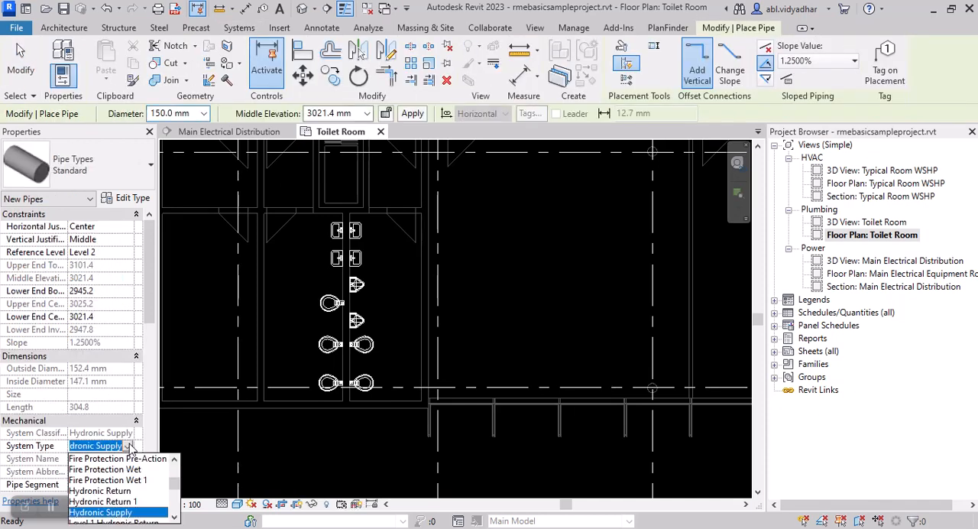
scroll(115, 506, "down", 4)
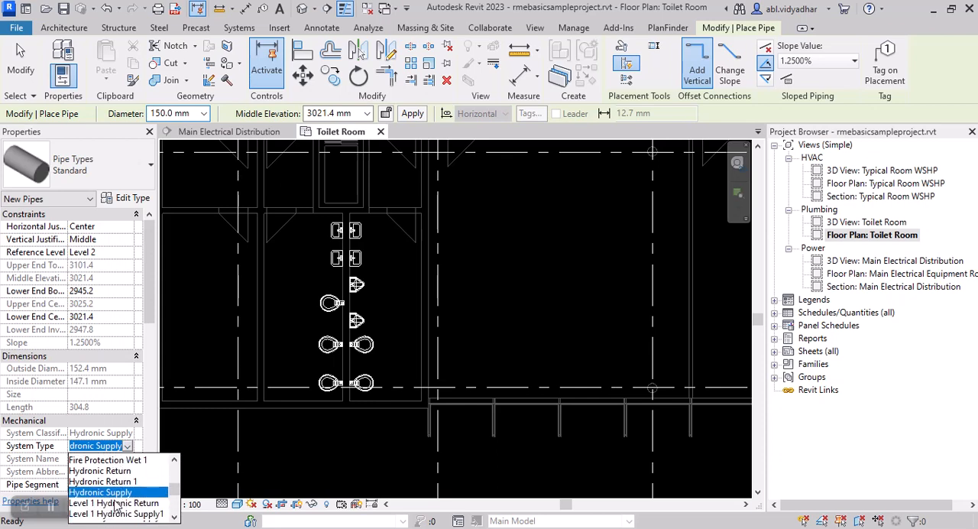
scroll(114, 506, "down", 2)
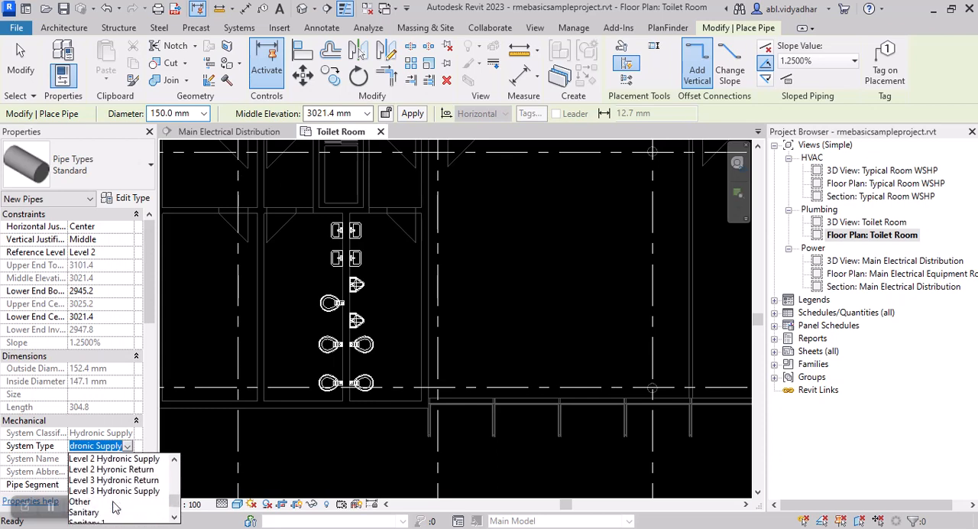
left_click(83, 516)
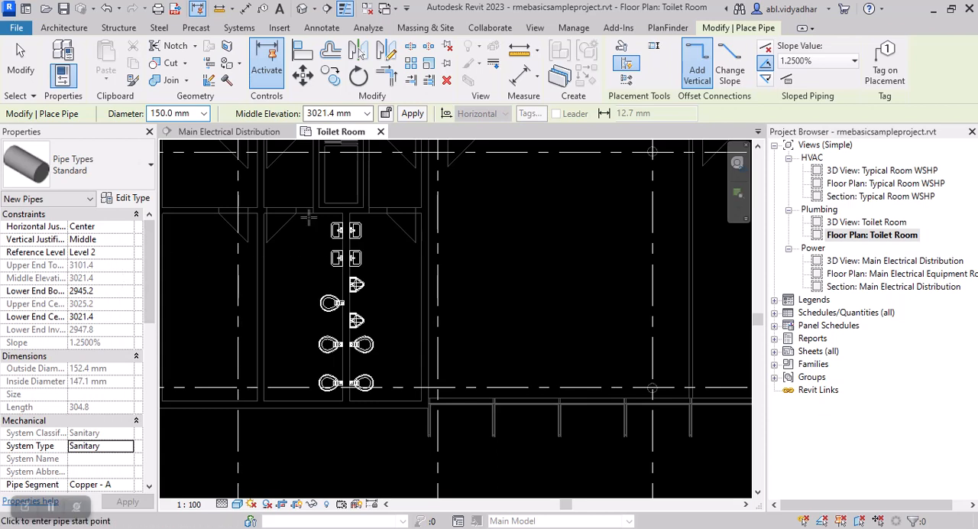
Step: Set the new pipe's middle elevation to -2' and its slope value to 1.2500%
left_click_drag(354, 113, 303, 118)
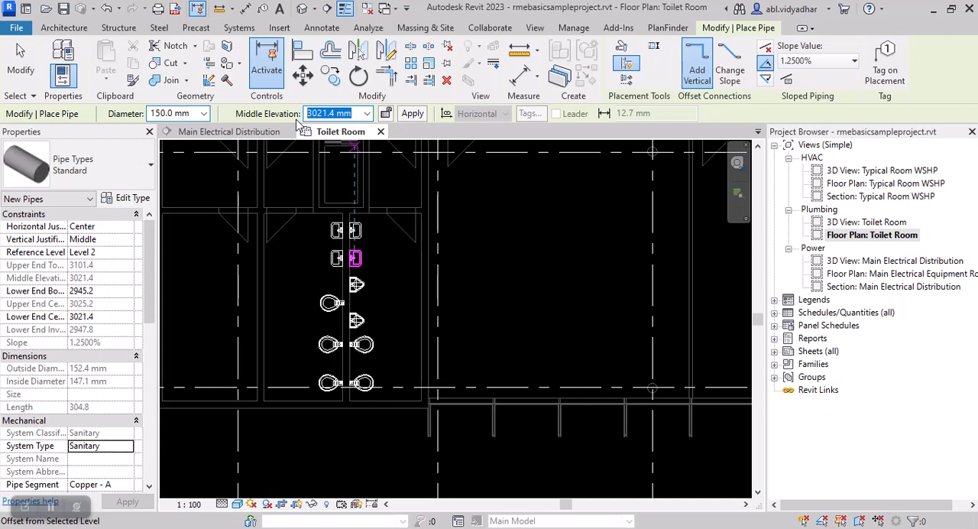
type("-")
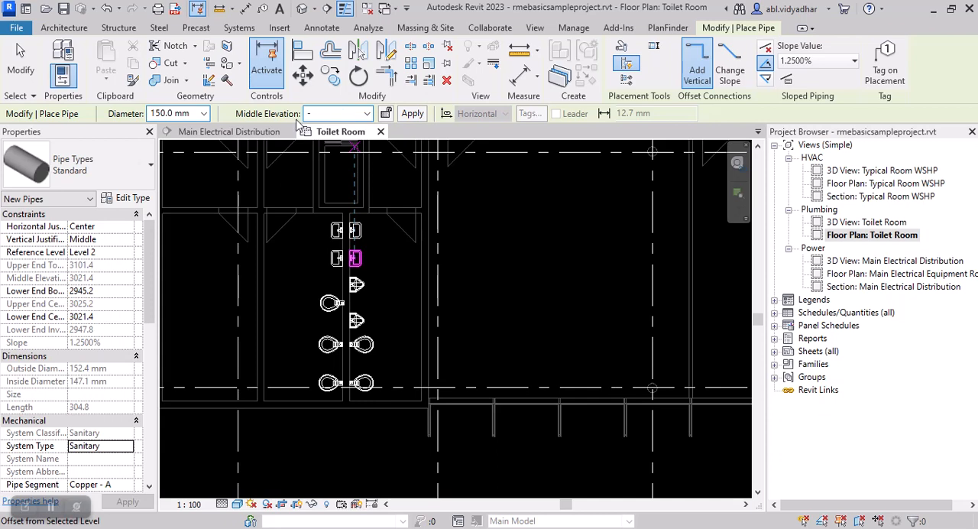
type("2'")
left_click(413, 113)
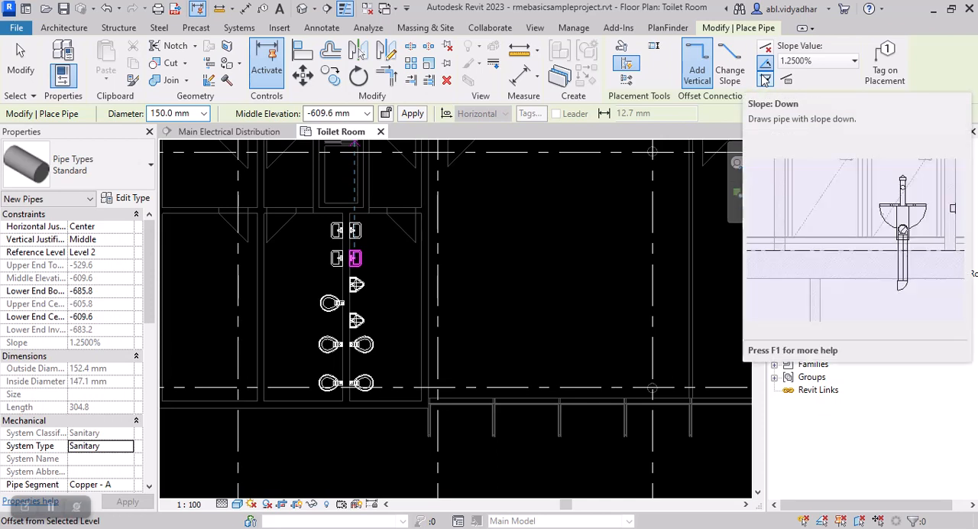
left_click(845, 63)
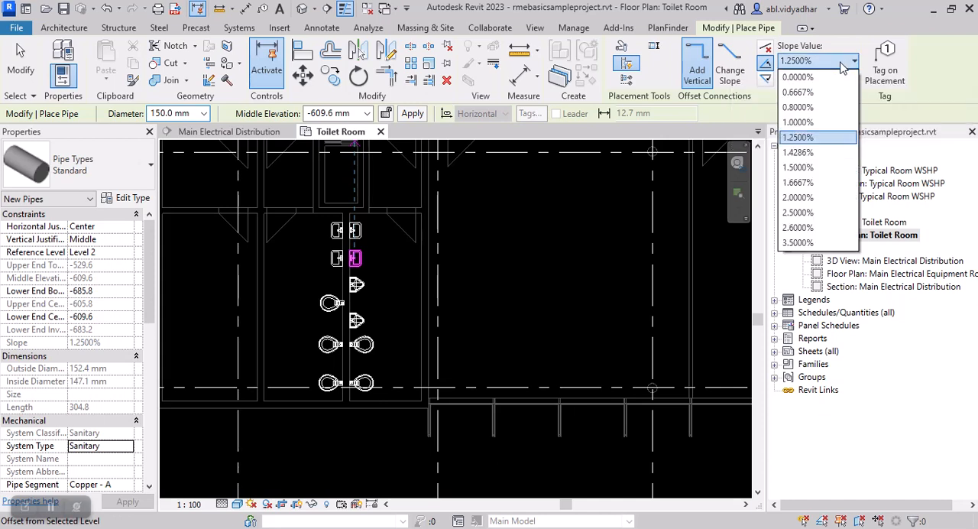
left_click(802, 137)
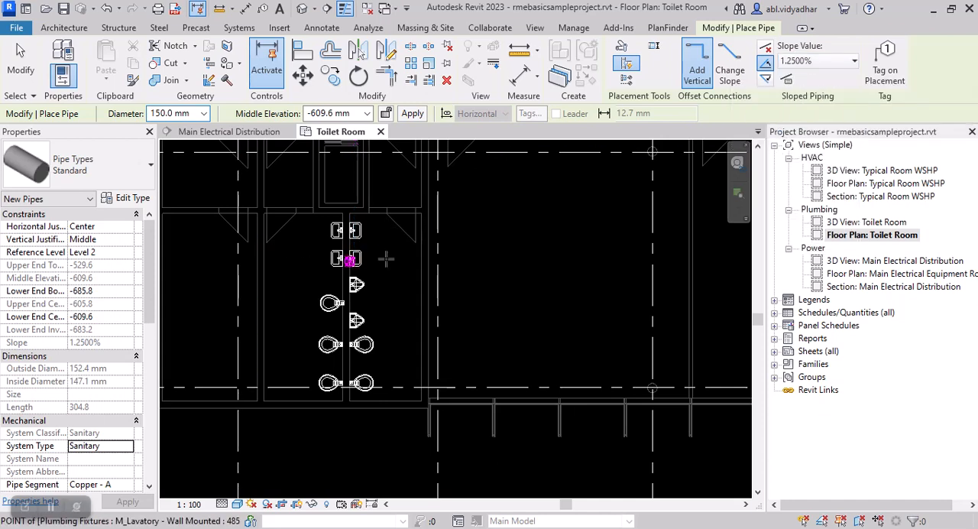
Step: Draw a straight pipe about 2900 mm long alongside the lavatories and urinals, running parallel to the fixture wall, and finish placing pipes
scroll(387, 240, "up", 1)
scroll(393, 223, "down", 1)
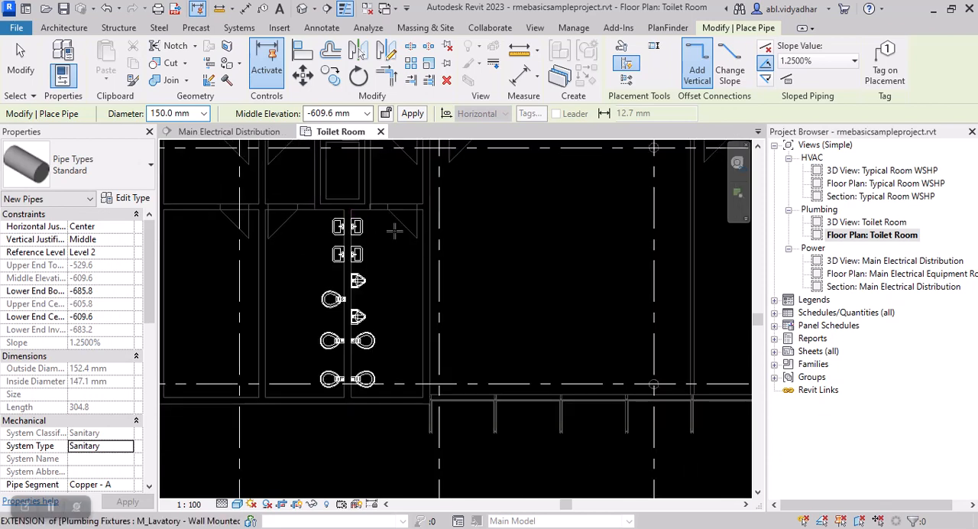
left_click(394, 229)
left_click(394, 325)
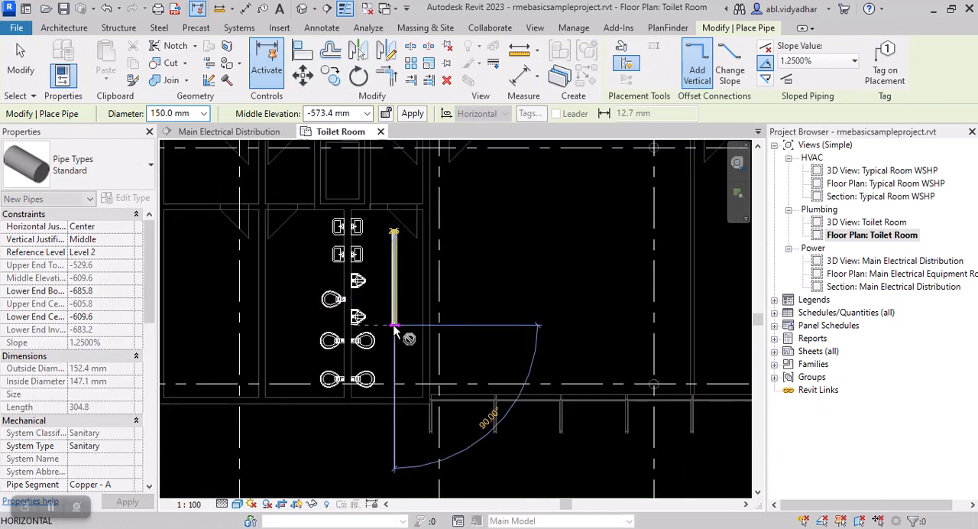
key("Escape")
key("Escape")
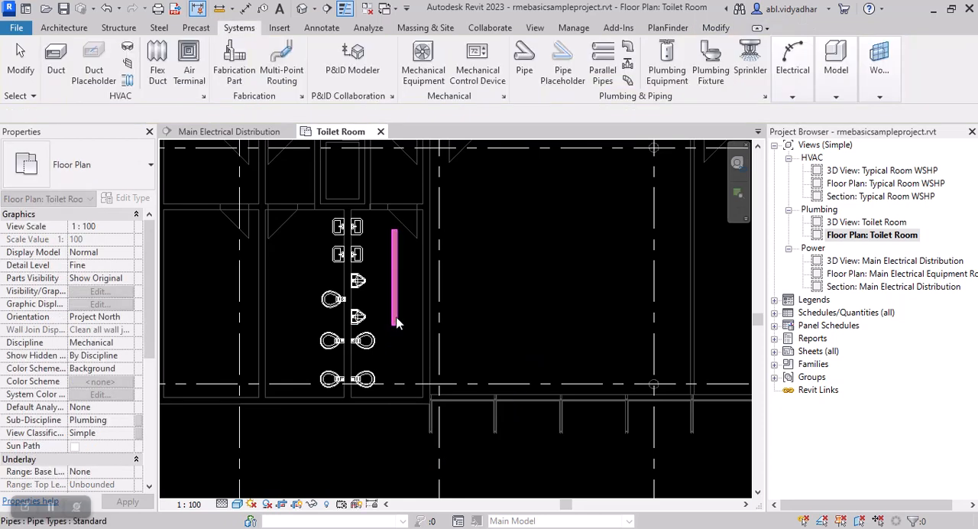
Step: Select the new pipe to check its slope and end elevations, and clear the selection
left_click(395, 323)
left_click(396, 320)
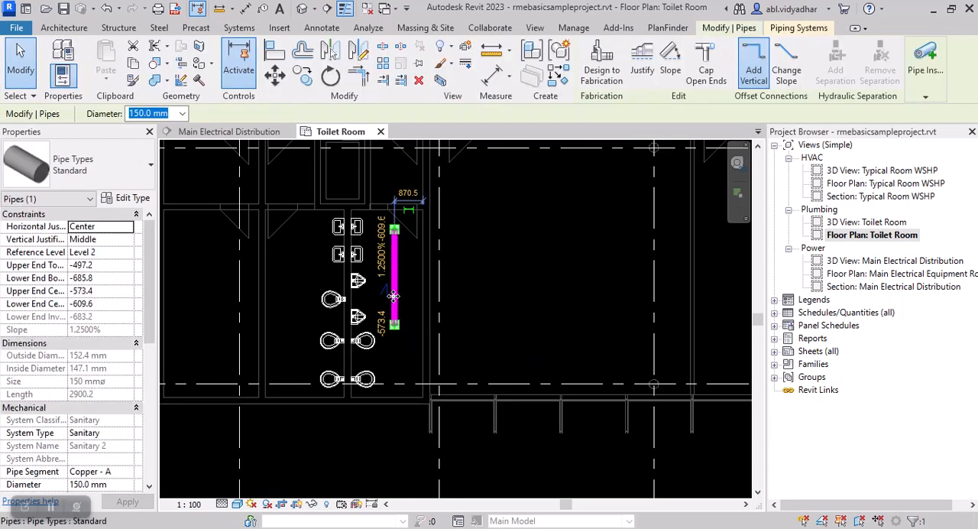
scroll(390, 288, "up", 2)
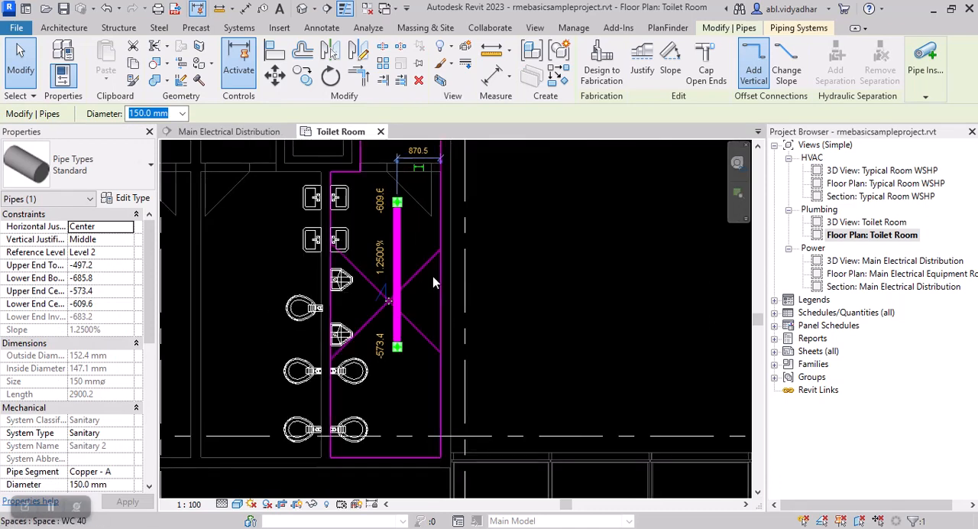
key("Escape")
key("Escape")
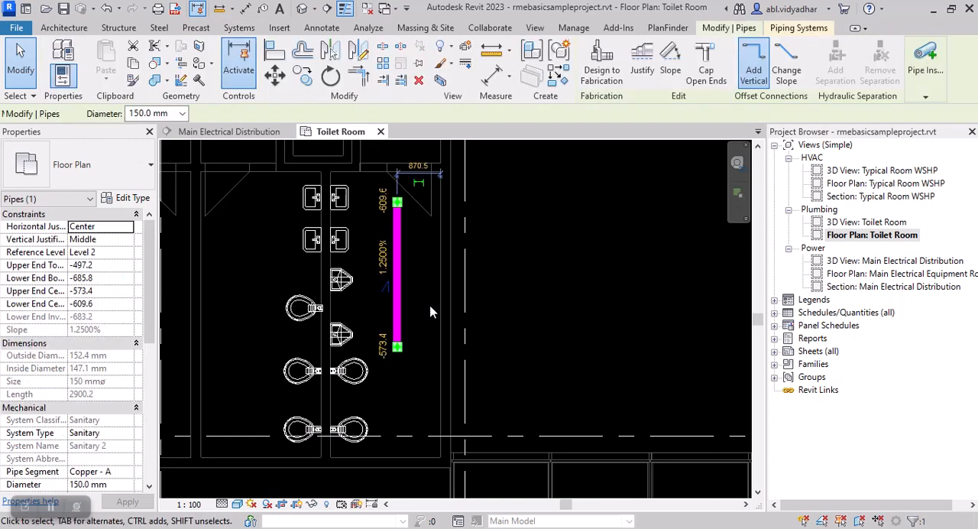
left_click(430, 307)
Step: Review the unit options for Slope under the Piping discipline of the project units, and close the settings without changing them
key("u")
key("n")
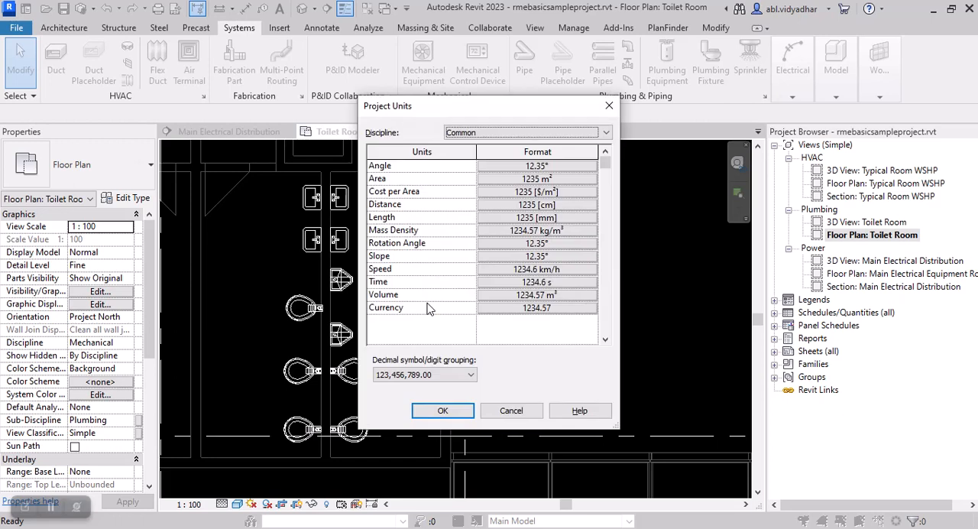
left_click(505, 136)
left_click(461, 192)
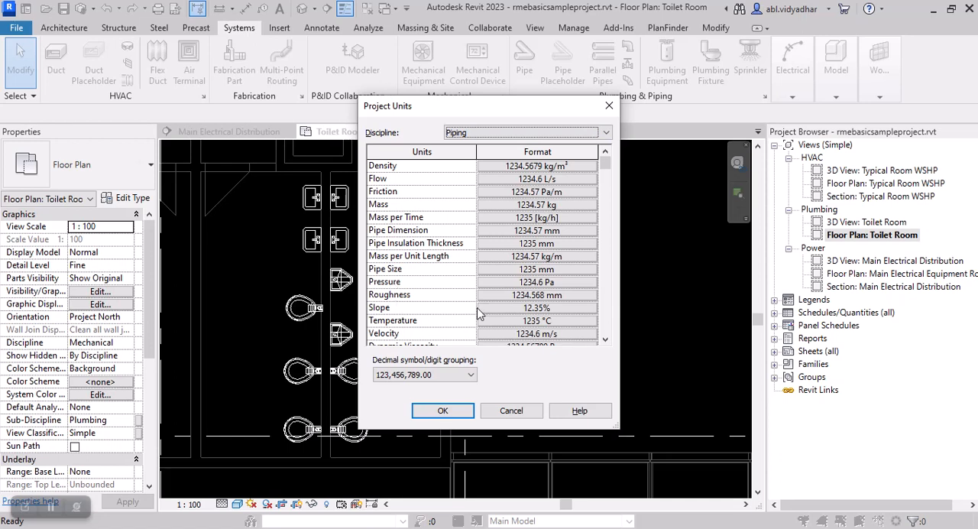
left_click(534, 307)
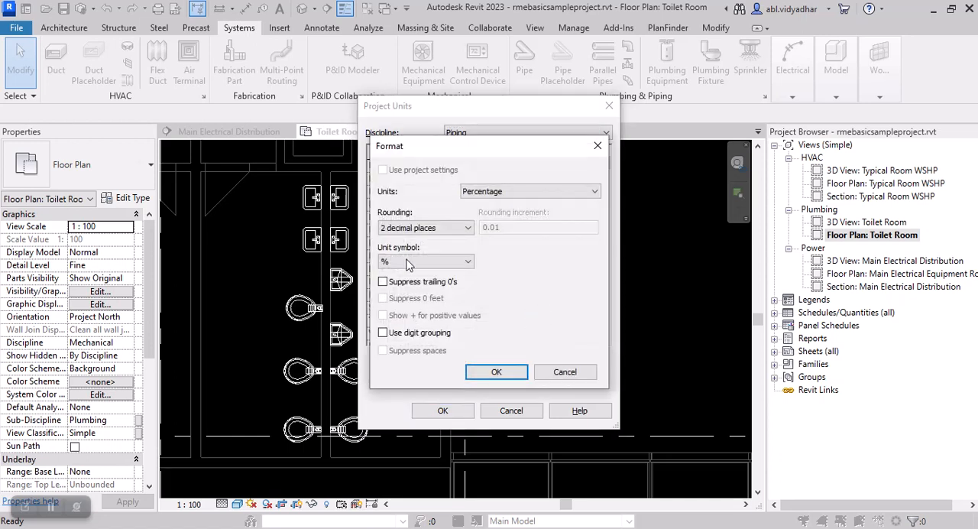
left_click(483, 193)
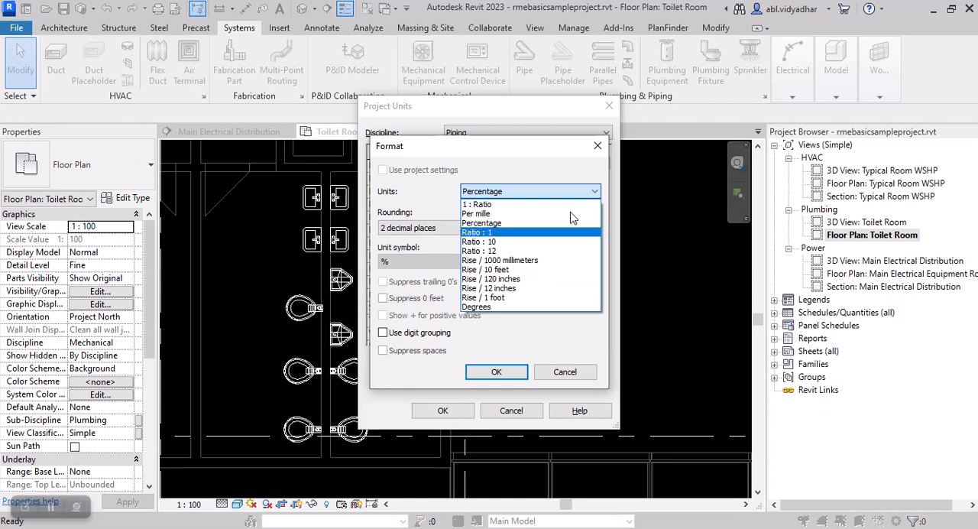
left_click(598, 148)
left_click(598, 148)
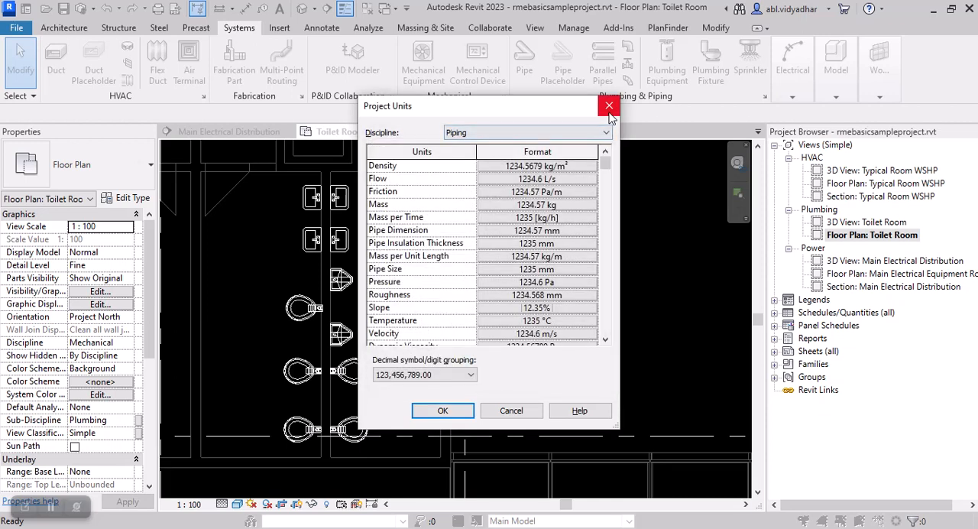
left_click(609, 105)
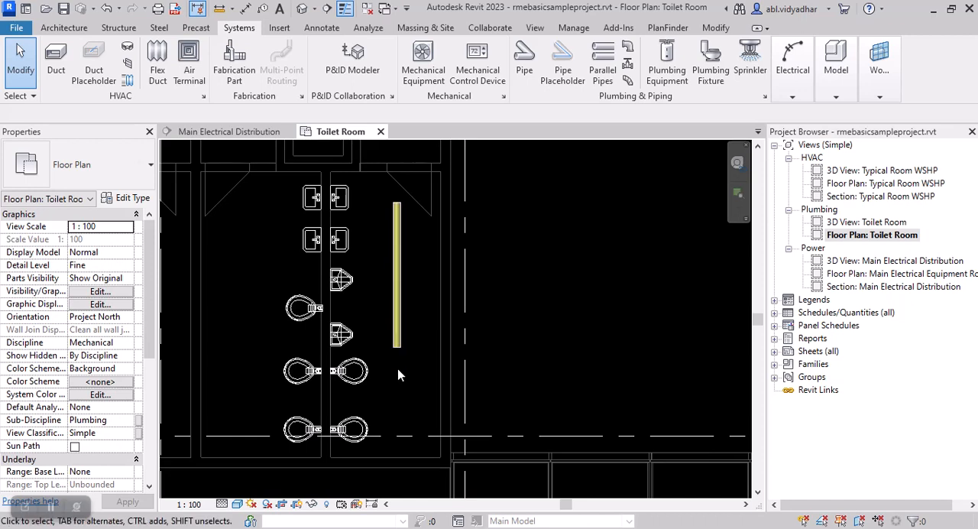
Step: Start a new pipe with the system type set to Domestic Cold Water and sloped piping turned off
scroll(399, 365, "down", 1)
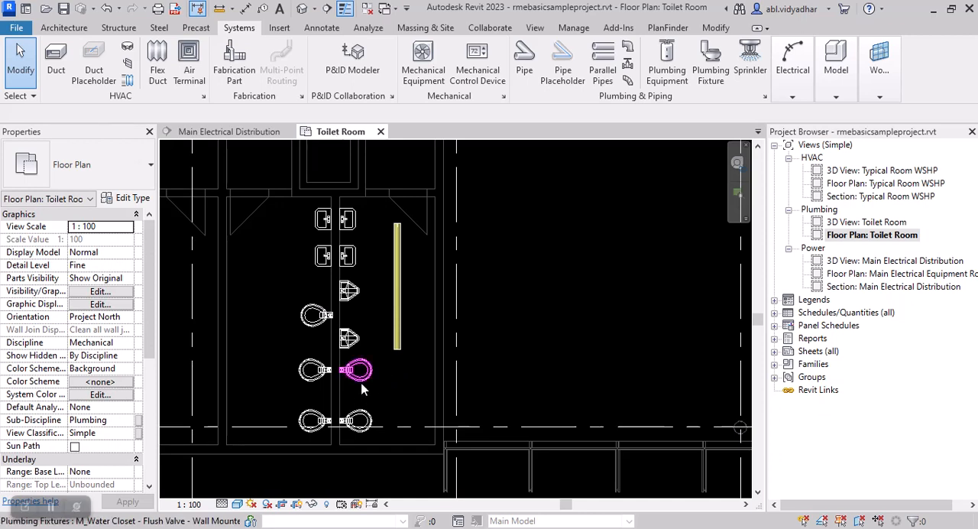
scroll(398, 317, "down", 2)
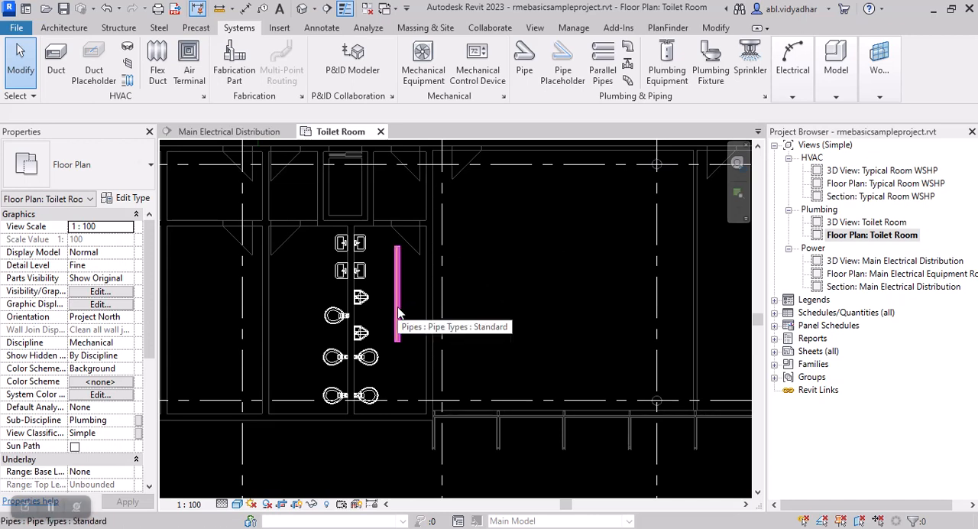
key("p")
key("i")
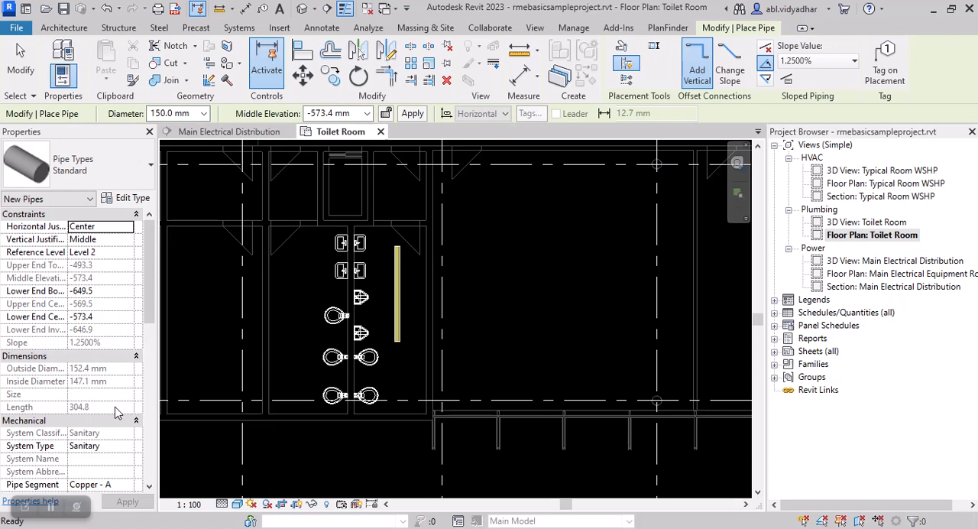
left_click(127, 447)
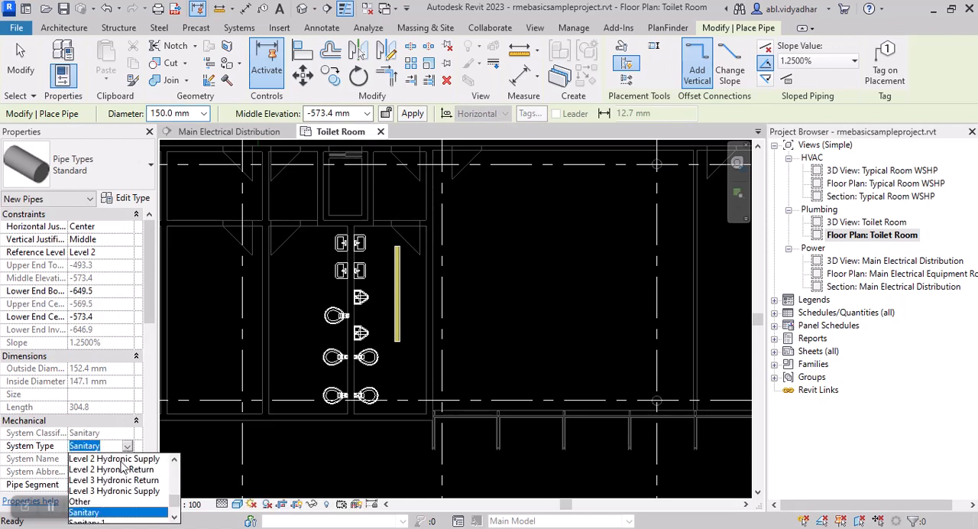
scroll(109, 477, "down", 1)
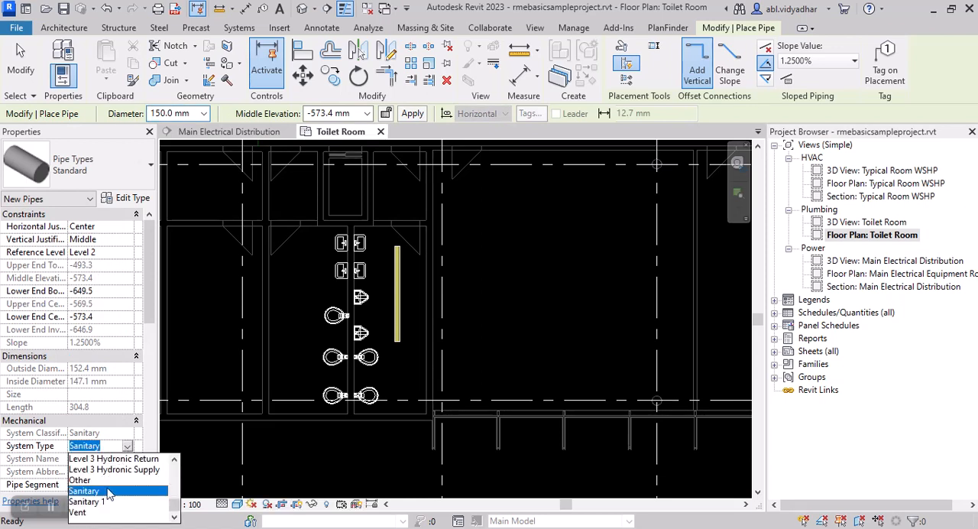
scroll(104, 502, "up", 4)
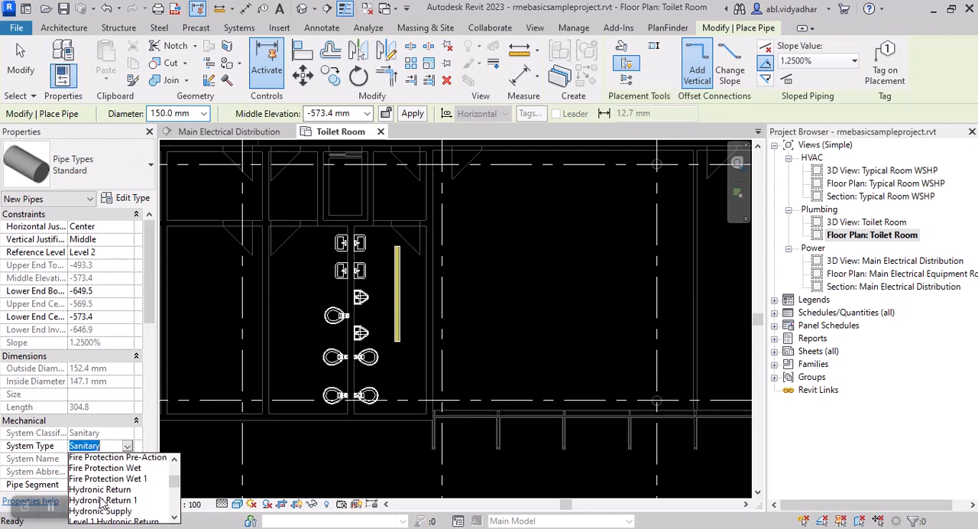
scroll(114, 497, "up", 1)
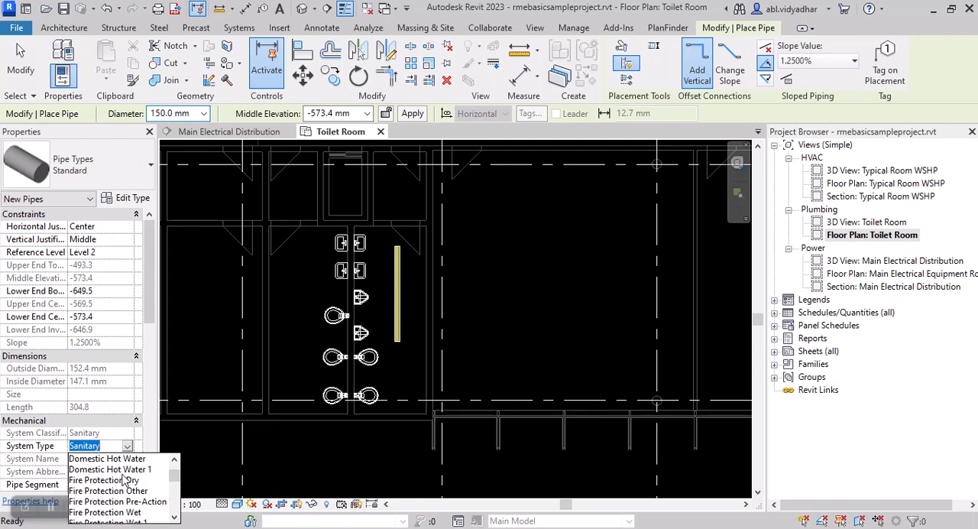
scroll(130, 467, "up", 1)
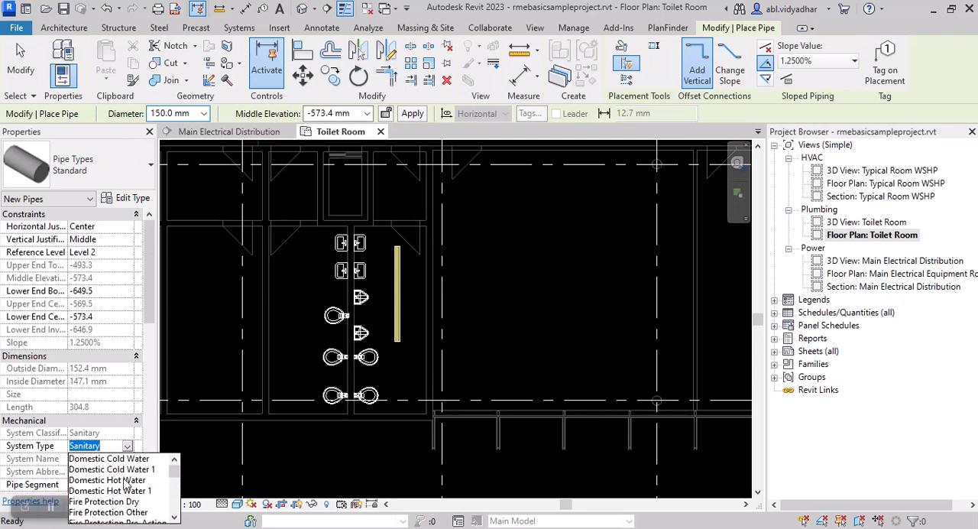
left_click(130, 458)
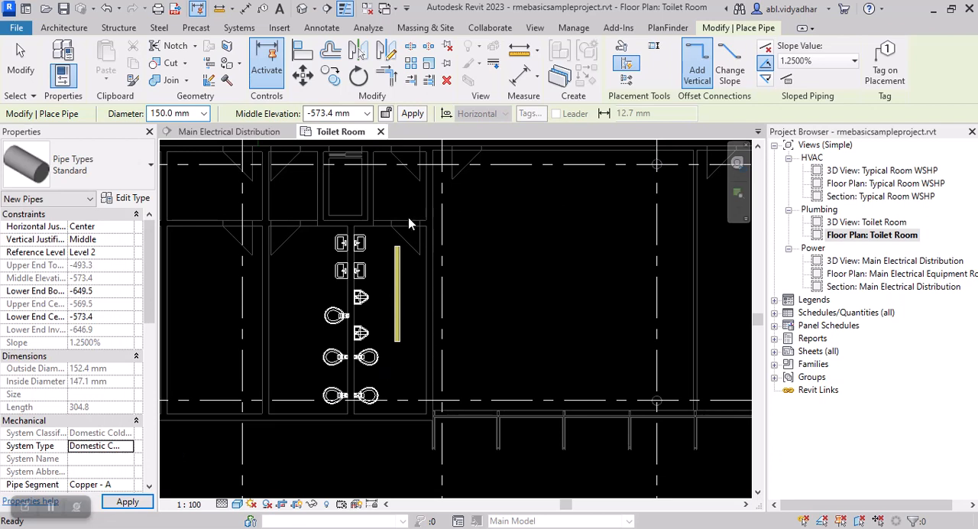
left_click(765, 47)
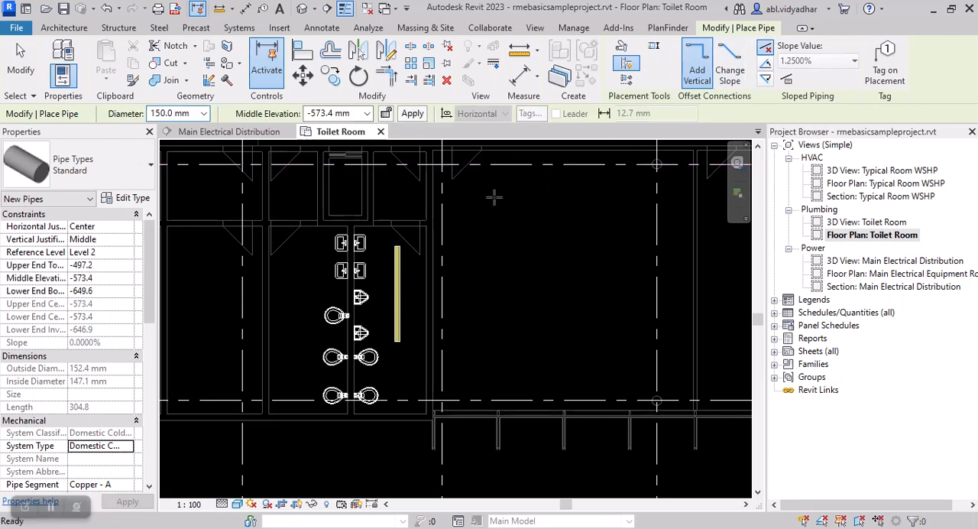
Step: Draw a straight pipe about 2700 mm long on the opposite side of the fixture wall from the sanitary pipe, with middle elevation 9' (2743.2 mm)
scroll(282, 266, "up", 2)
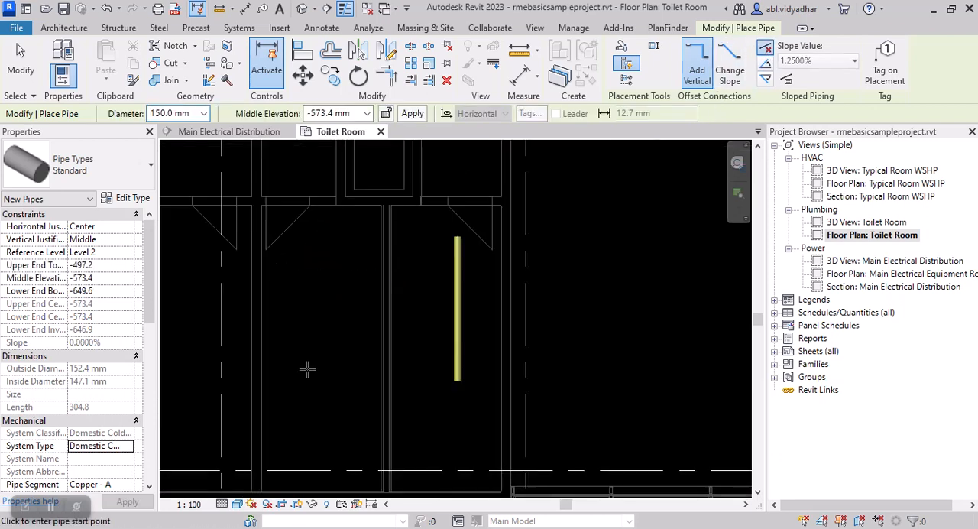
left_click(312, 389)
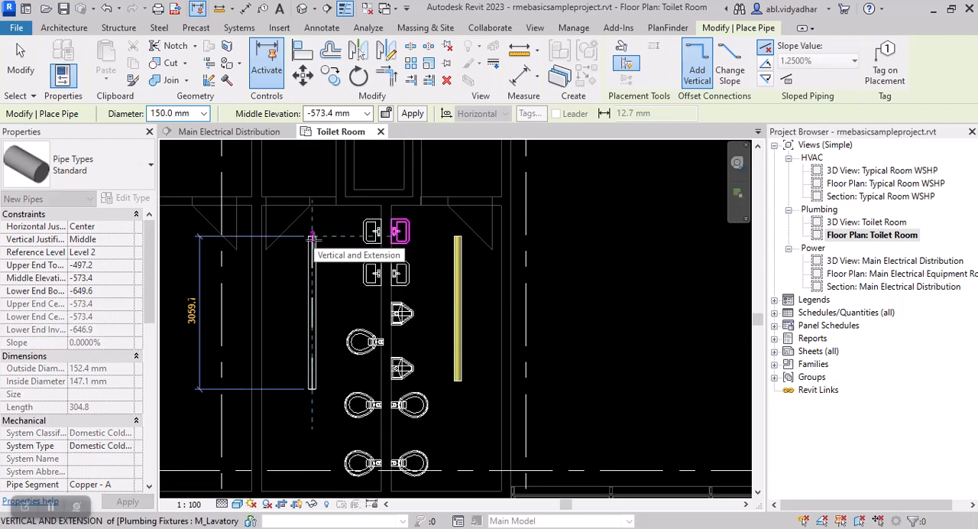
left_click(354, 114)
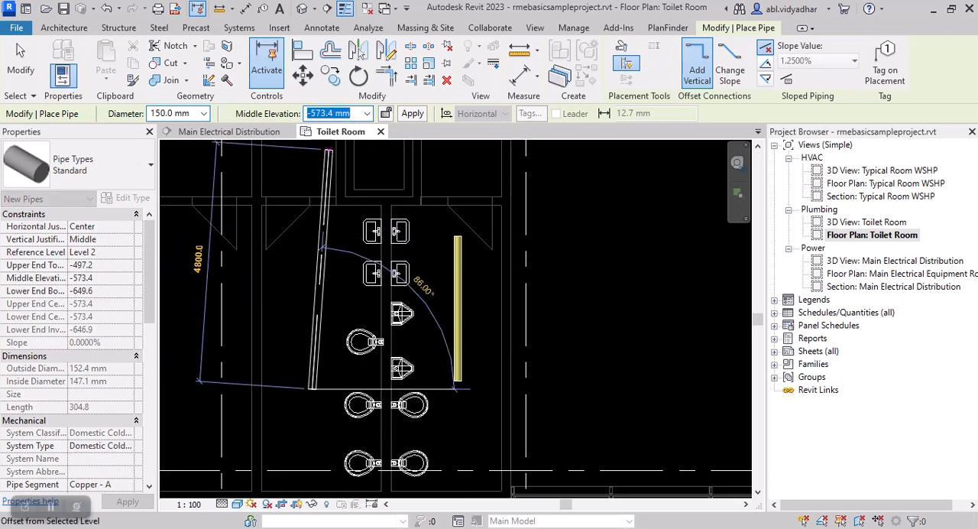
type("9")
key("Return")
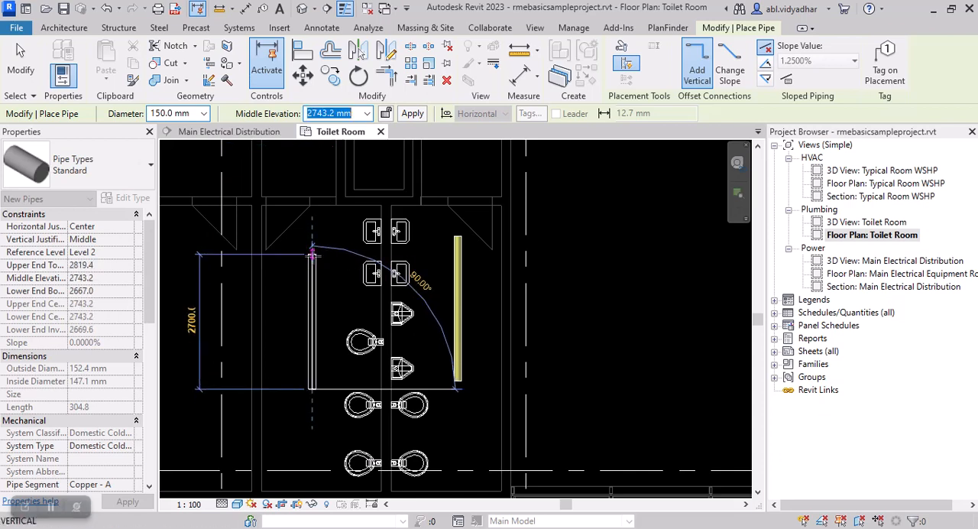
left_click(316, 261)
key("Escape")
key("Escape")
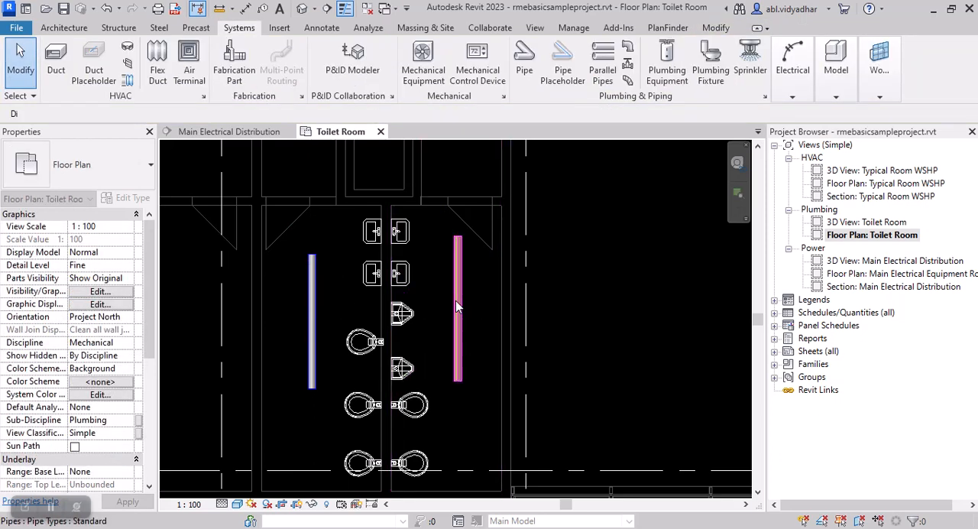
Step: Select the sanitary pipe and the domestic cold water pipe in turn to compare their slopes and end elevations, and clear the selection
left_click(455, 300)
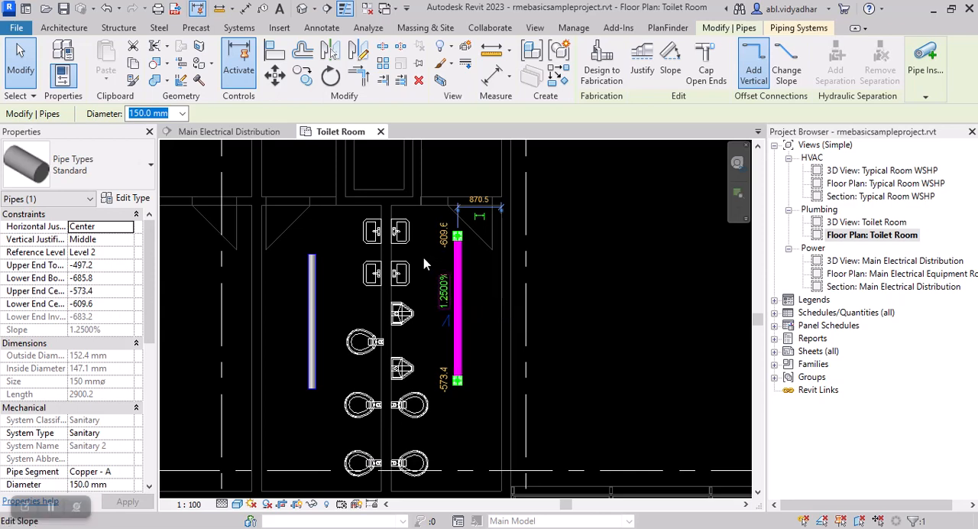
left_click(310, 315)
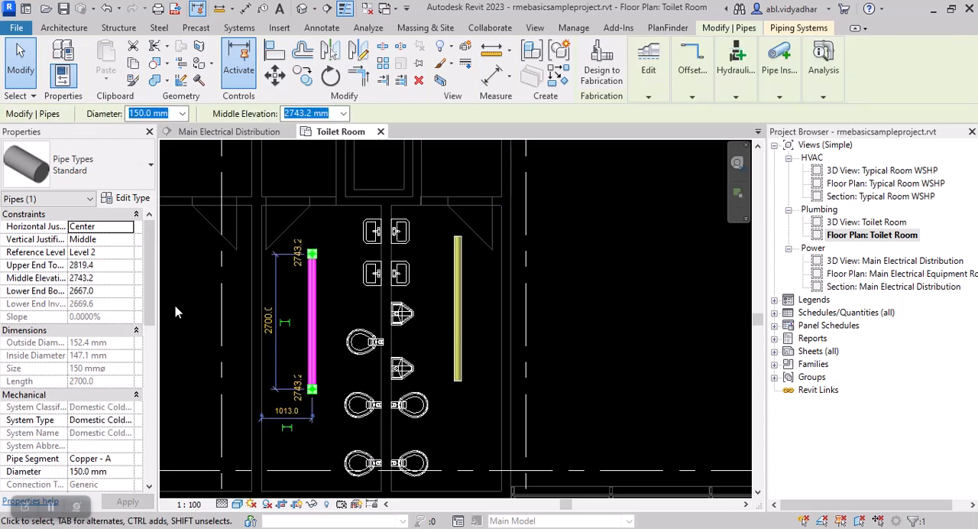
left_click(334, 305)
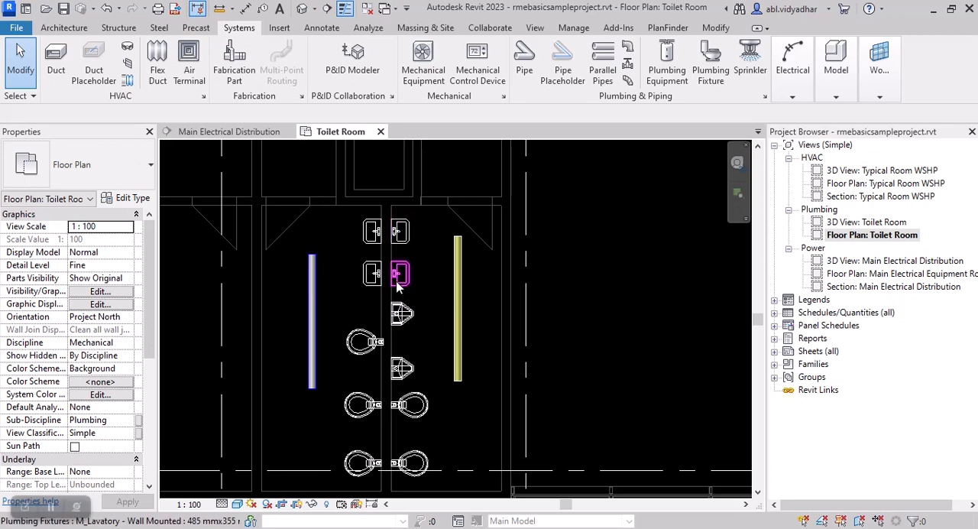
key("d")
key("i")
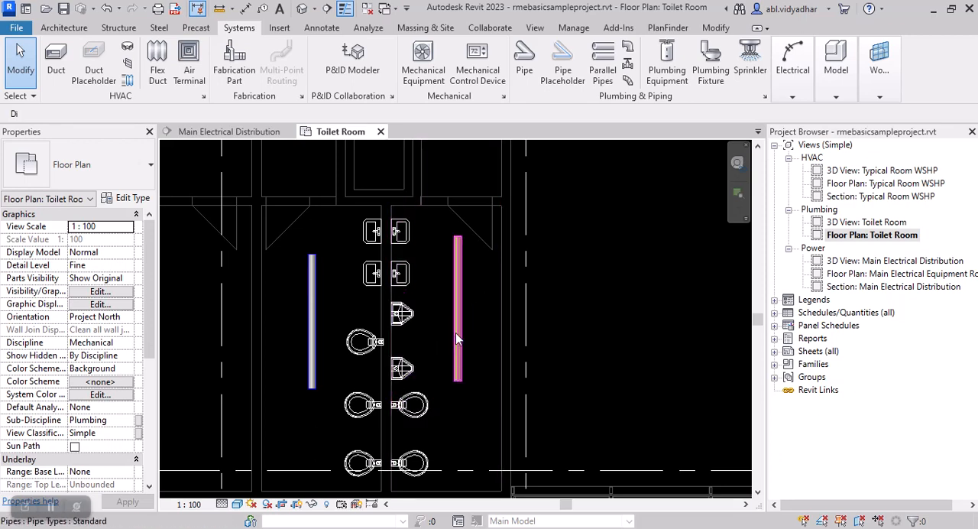
left_click(456, 334)
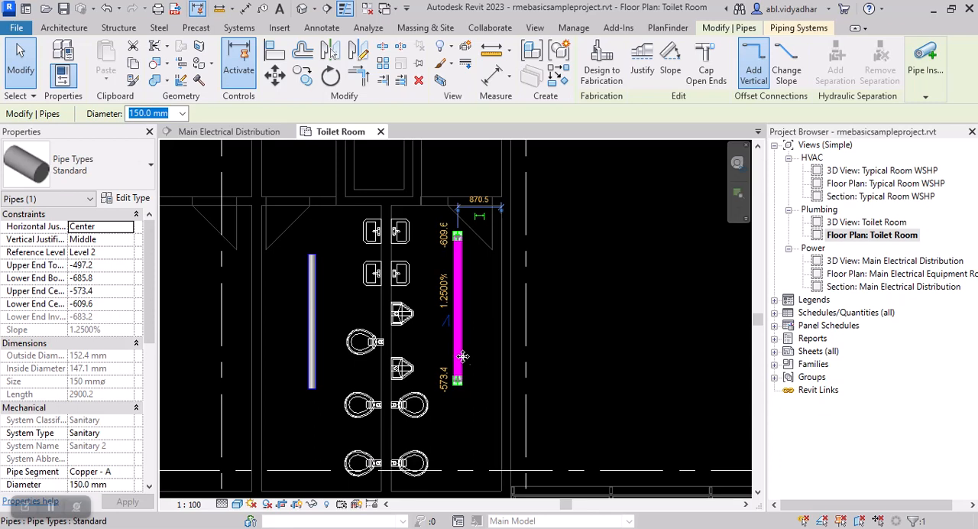
key("Escape")
key("Escape")
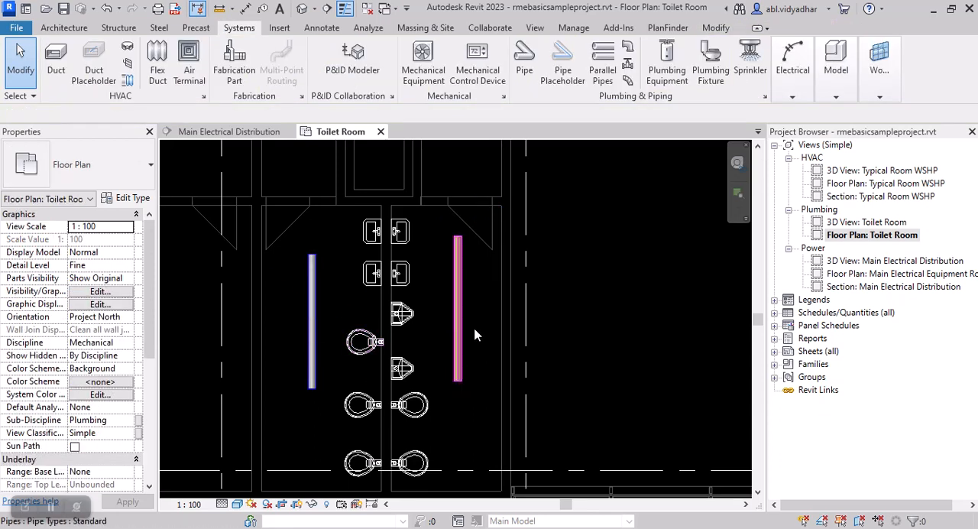
left_click(307, 339)
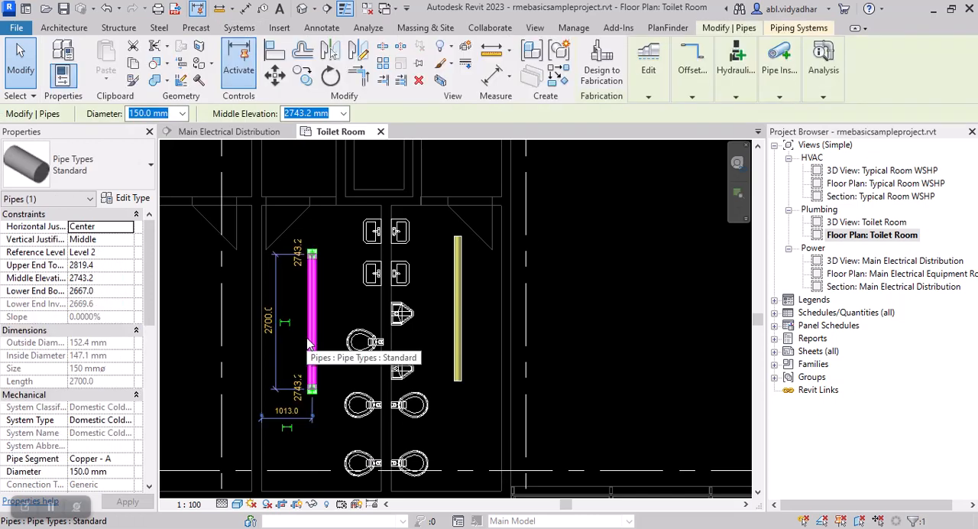
key("Escape")
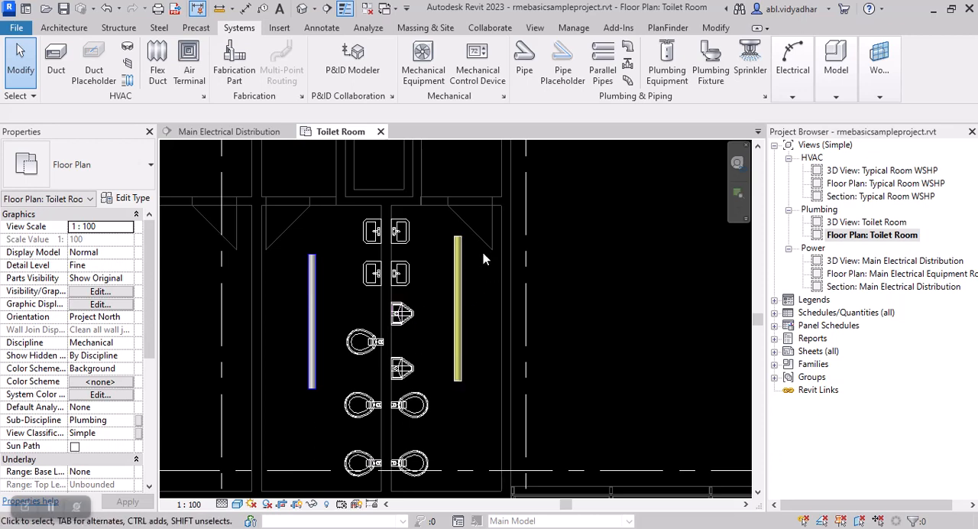
Step: Extend the sanitary pipe from its end beside the lavatories with a diagonal run about 1660 mm long towards the fixture wall, and finish placing pipes
scroll(477, 248, "down", 1)
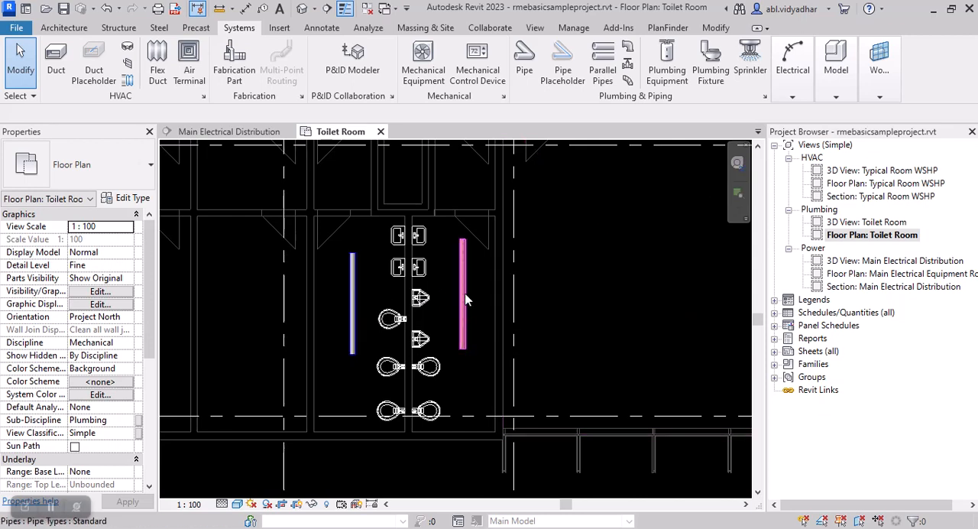
left_click(463, 242)
scroll(464, 239, "up", 2)
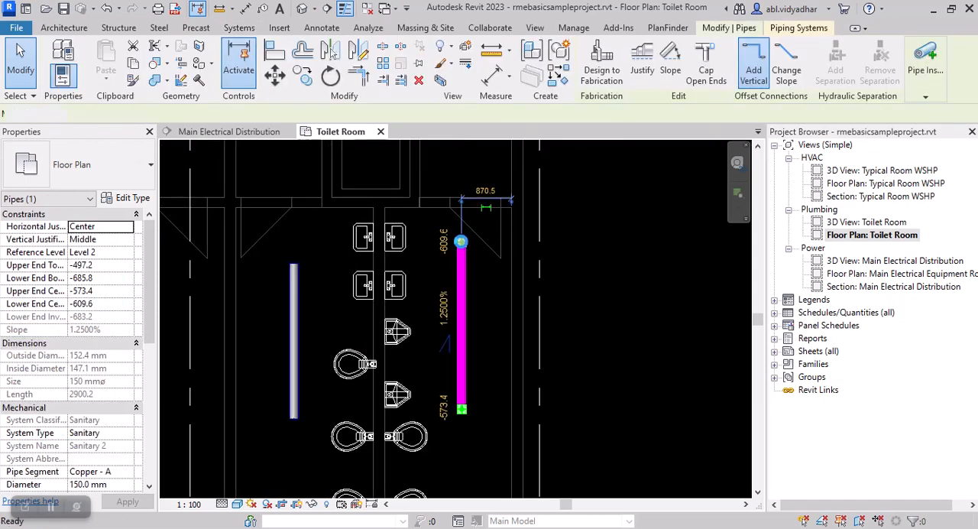
left_click(461, 241)
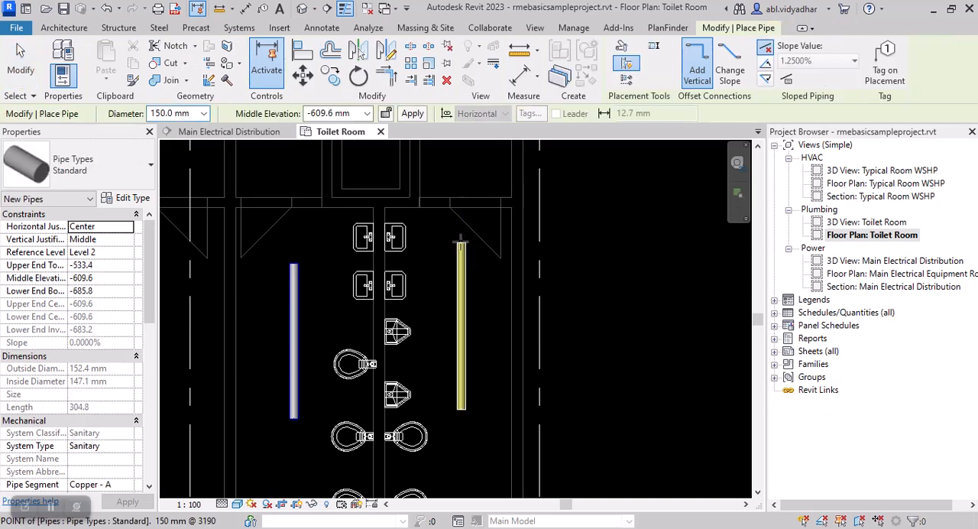
left_click(395, 176)
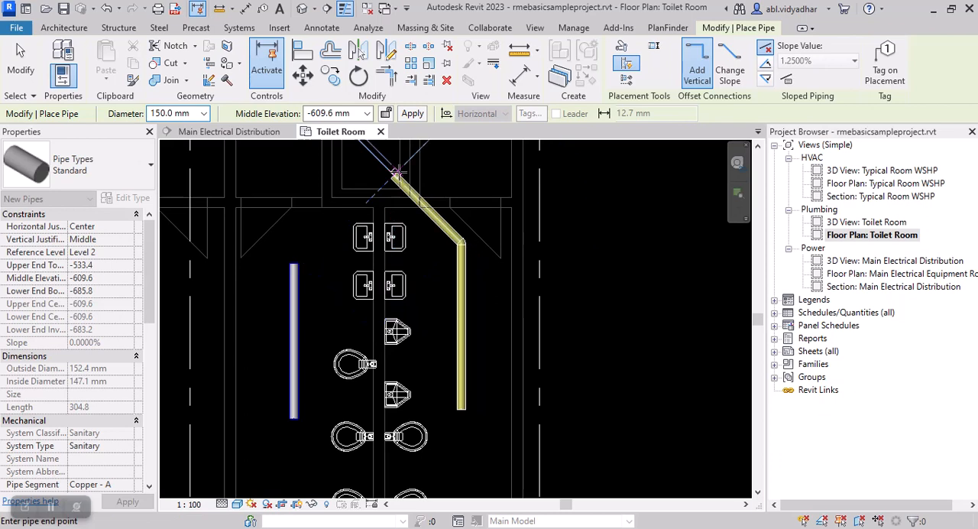
key("Escape")
key("Escape")
Step: Extend the domestic cold water pipe from its lavatory-side end with a perpendicular run about 2500 mm long away from the fixtures, and finish placing pipes
scroll(470, 271, "down", 1)
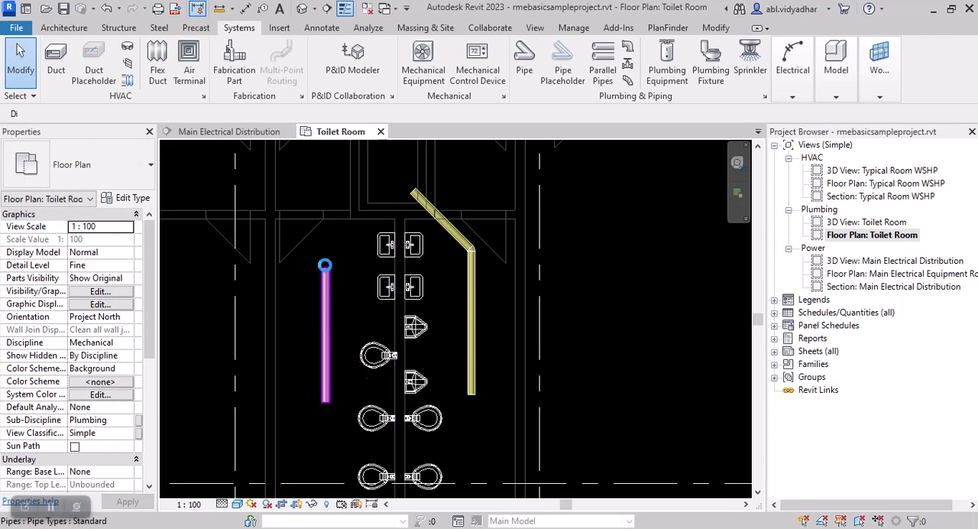
left_click(326, 268)
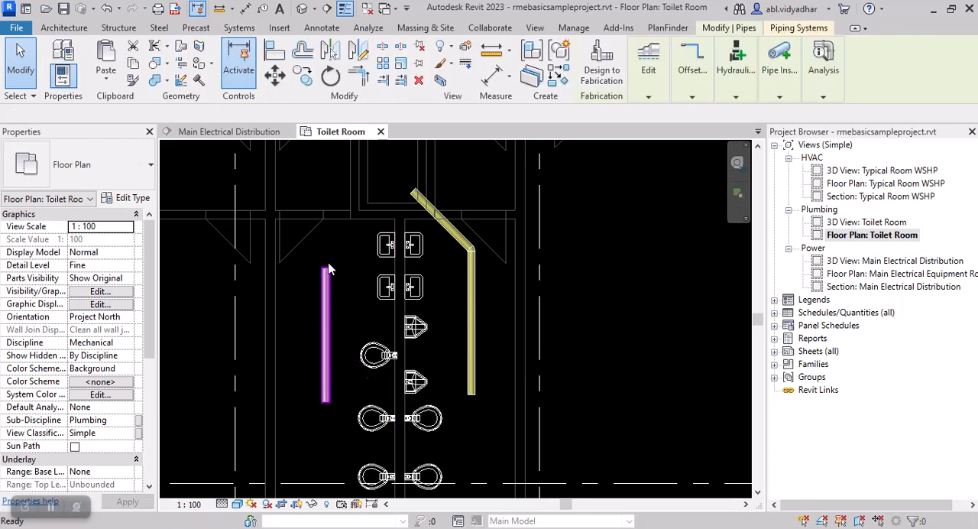
left_click(325, 267)
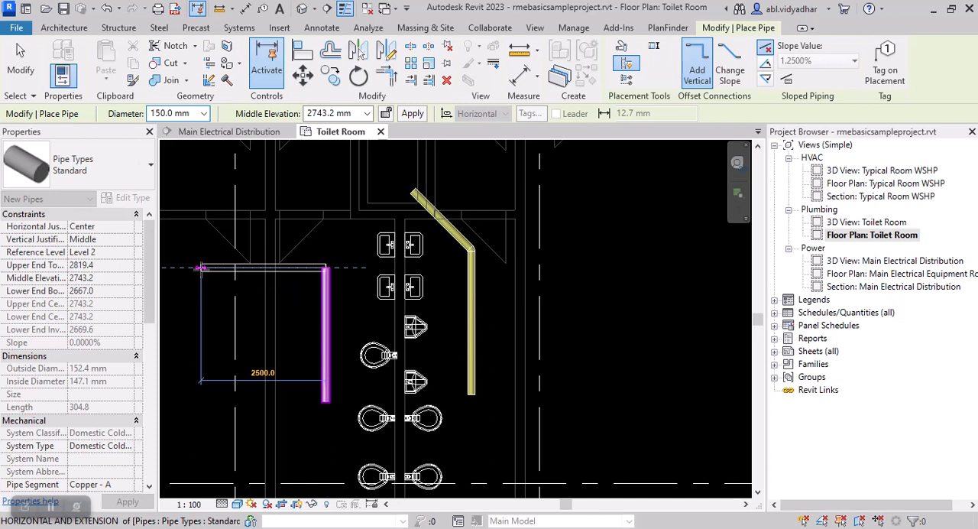
left_click(200, 267)
key("Escape")
key("Escape")
scroll(472, 253, "up", 1)
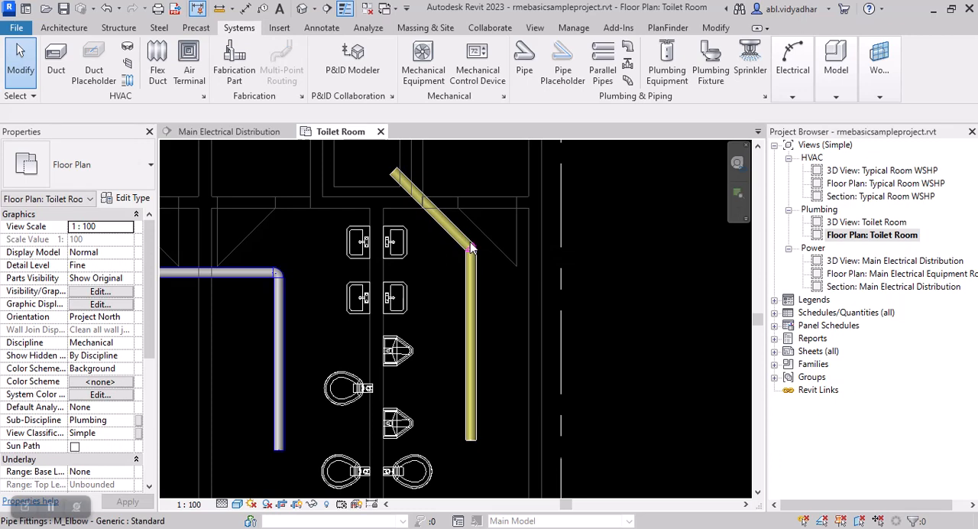
Step: Select the elbow in the sanitary pipe run, examine the fitting types available for it, and clear the selection
scroll(471, 249, "down", 1)
key("d")
key("i")
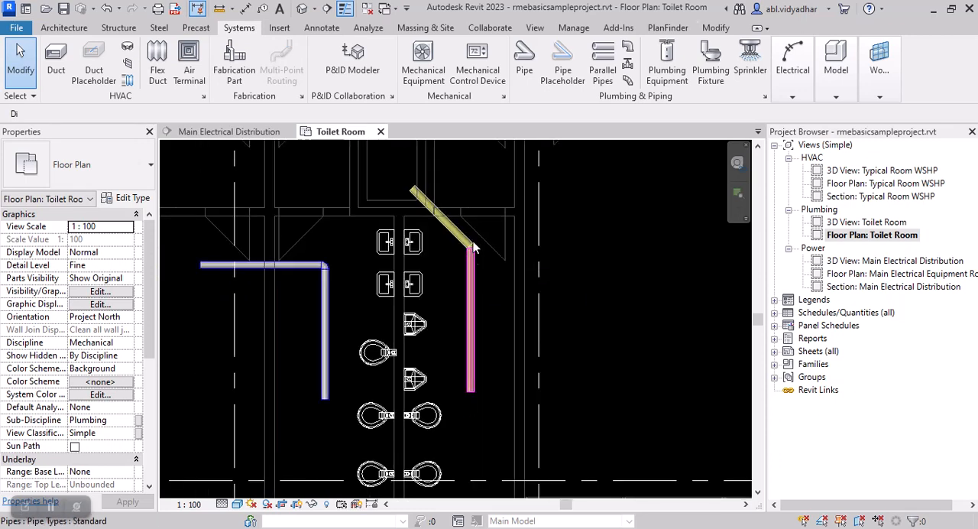
left_click(470, 246)
key("Escape")
scroll(471, 249, "up", 2)
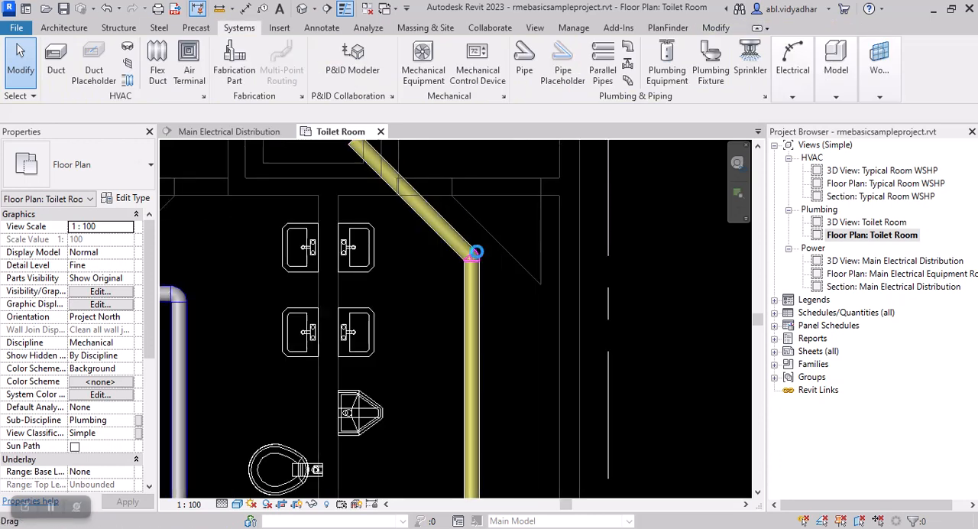
left_click(474, 258)
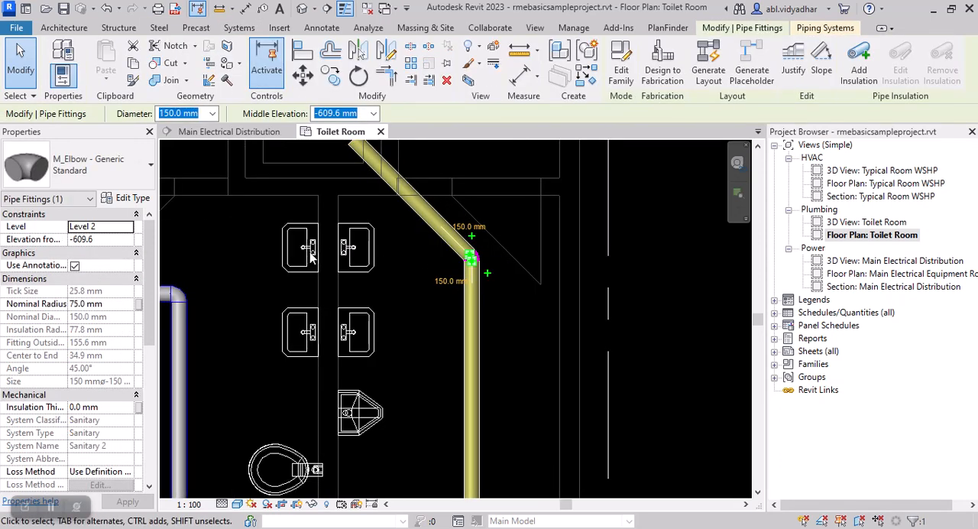
left_click(129, 176)
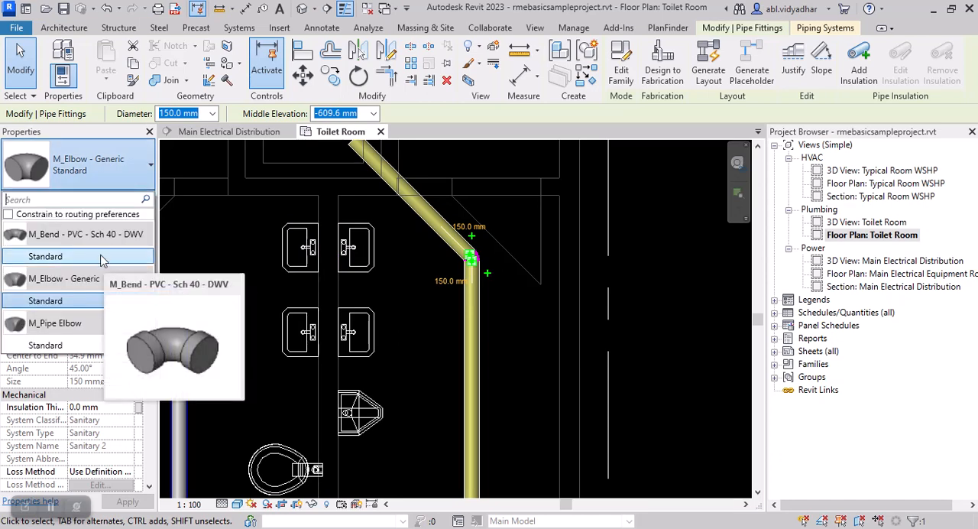
mouse_move(110, 239)
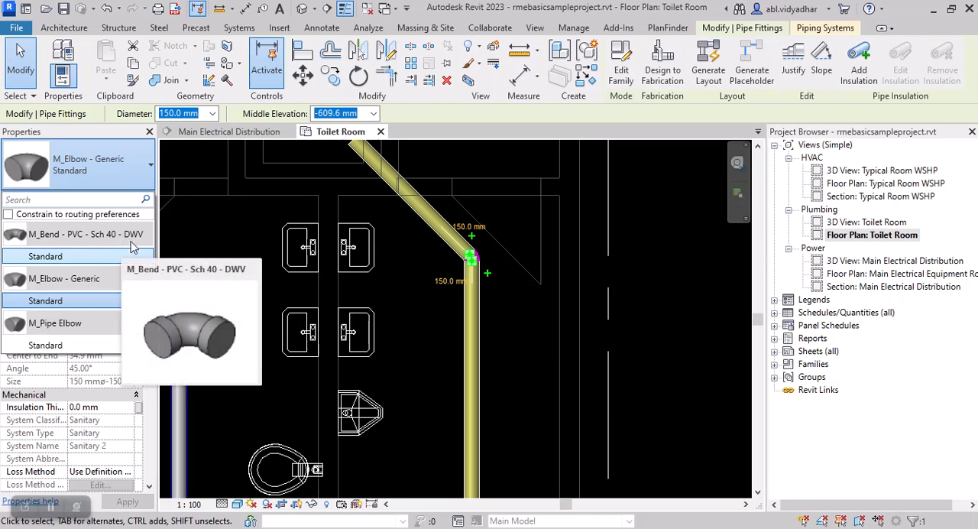
left_click(503, 315)
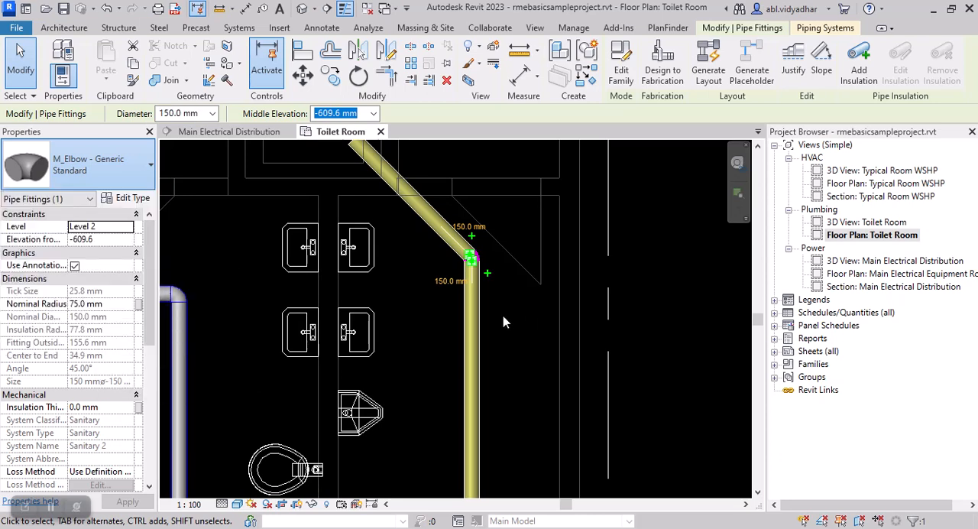
scroll(496, 301, "down", 2)
scroll(495, 304, "down", 1)
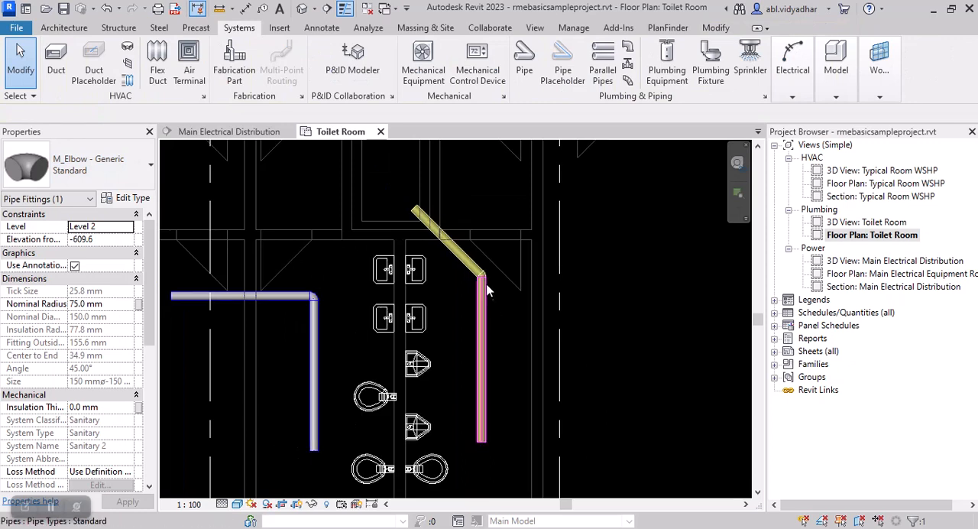
Step: Change the sanitary run's elbow to the M_Bend - PVC - Sch 40 - DWV Standard type, and clear the selection
scroll(486, 278, "up", 4)
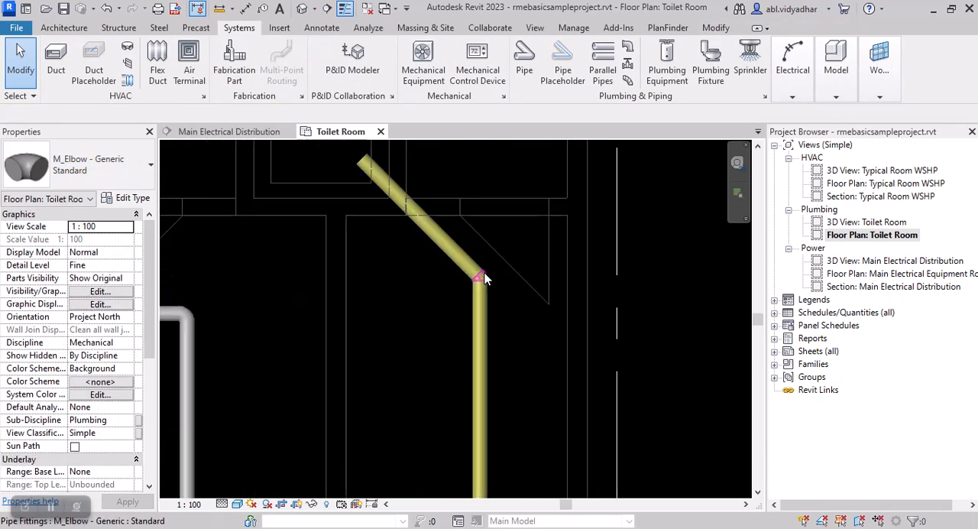
left_click(128, 180)
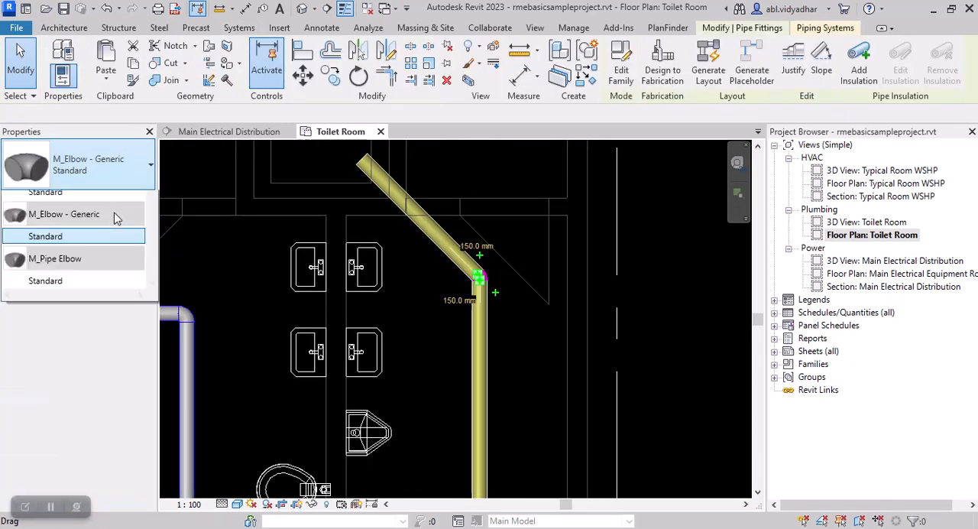
left_click(103, 261)
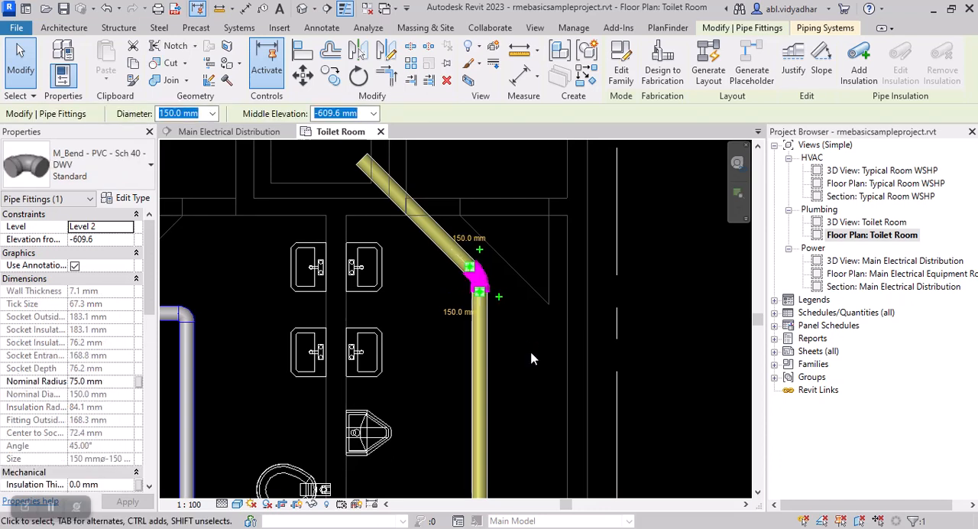
left_click(532, 335)
scroll(535, 308, "down", 2)
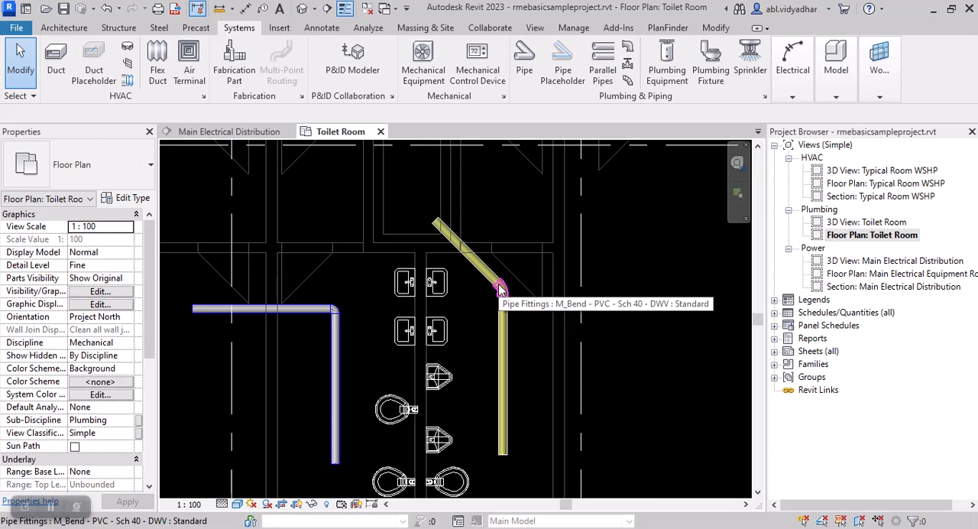
left_click_drag(501, 289, 500, 289)
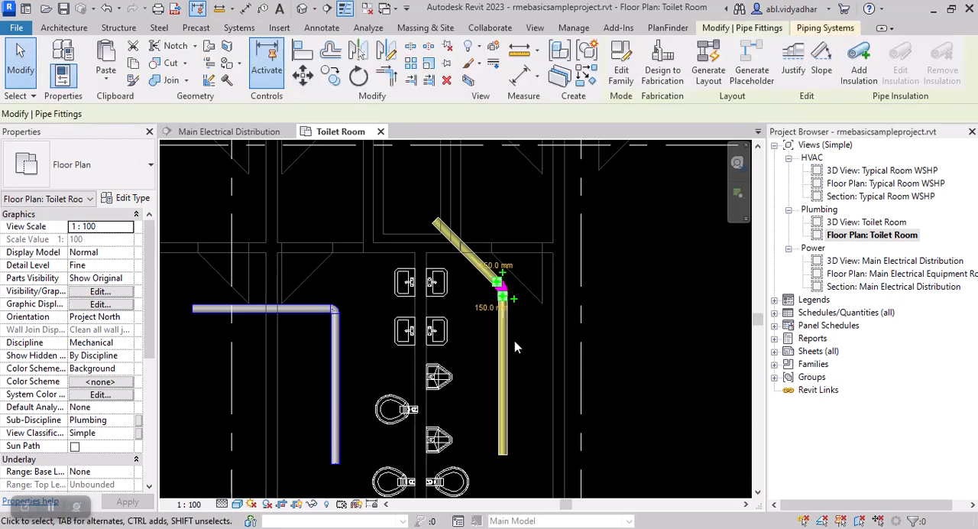
key("Escape")
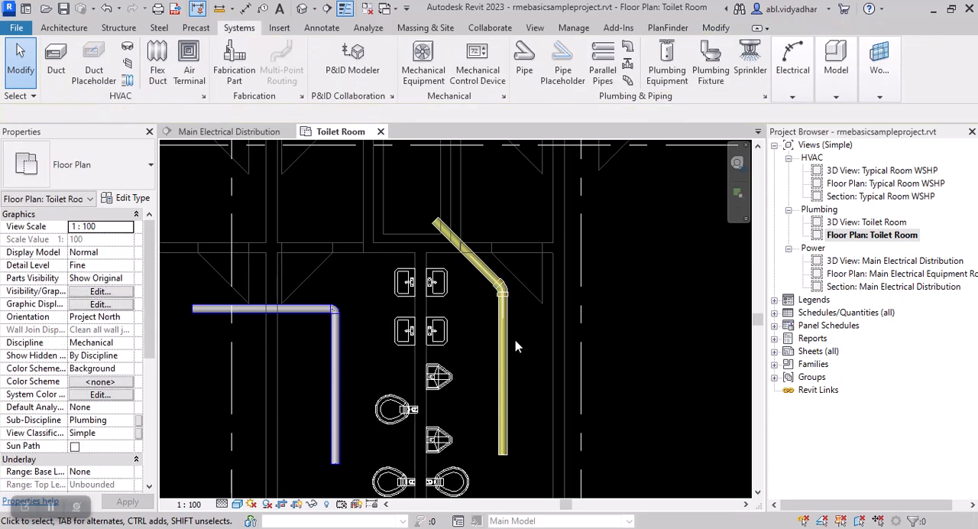
Step: Examine the routing preferences in the type properties of the straight sanitary pipe beside the fixtures, and close both dialogs
left_click(503, 386)
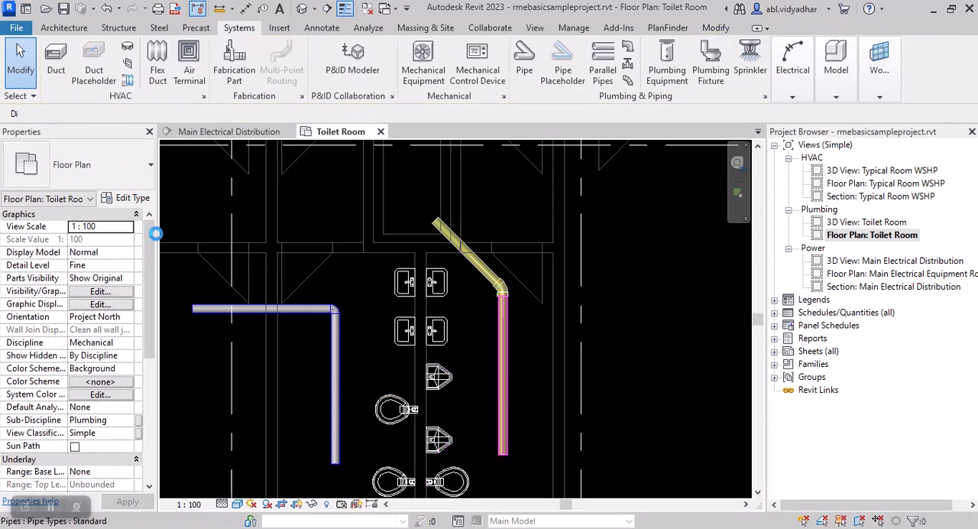
left_click(124, 198)
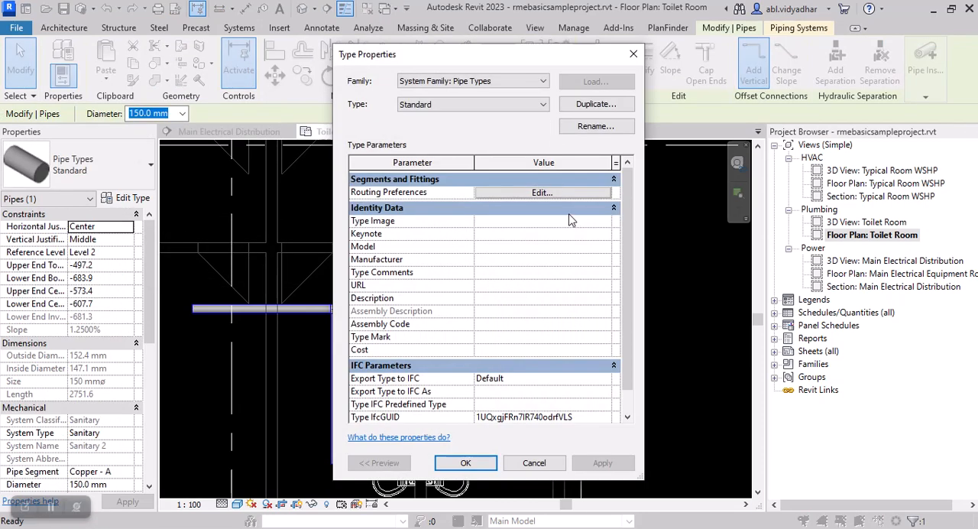
left_click(553, 195)
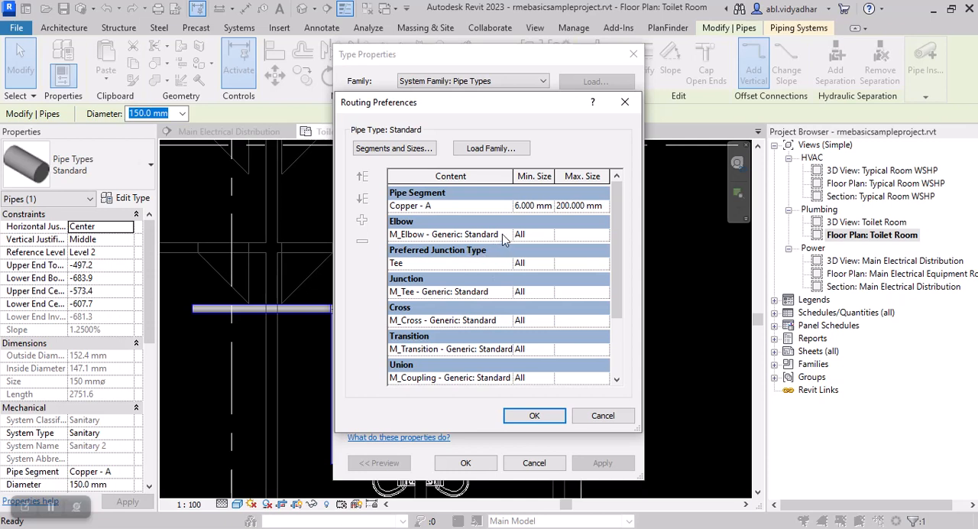
left_click(534, 415)
left_click(490, 468)
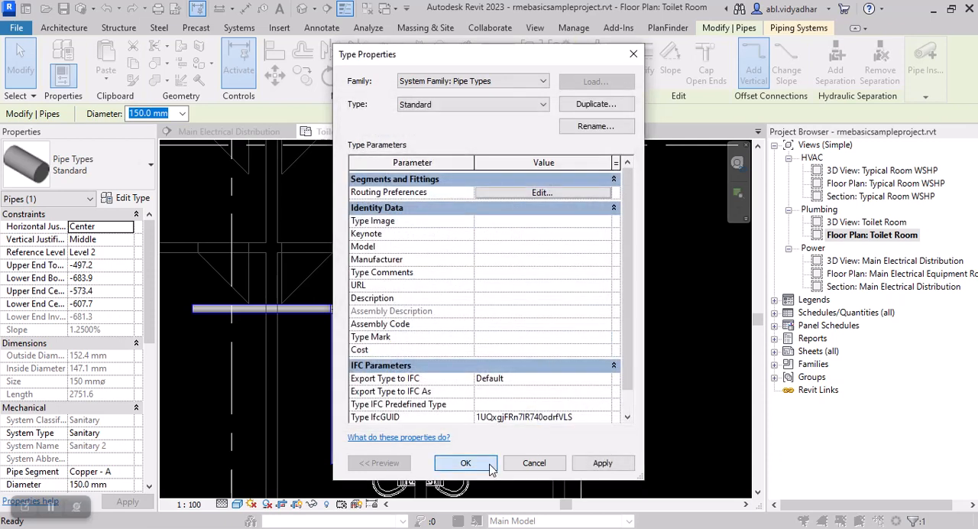